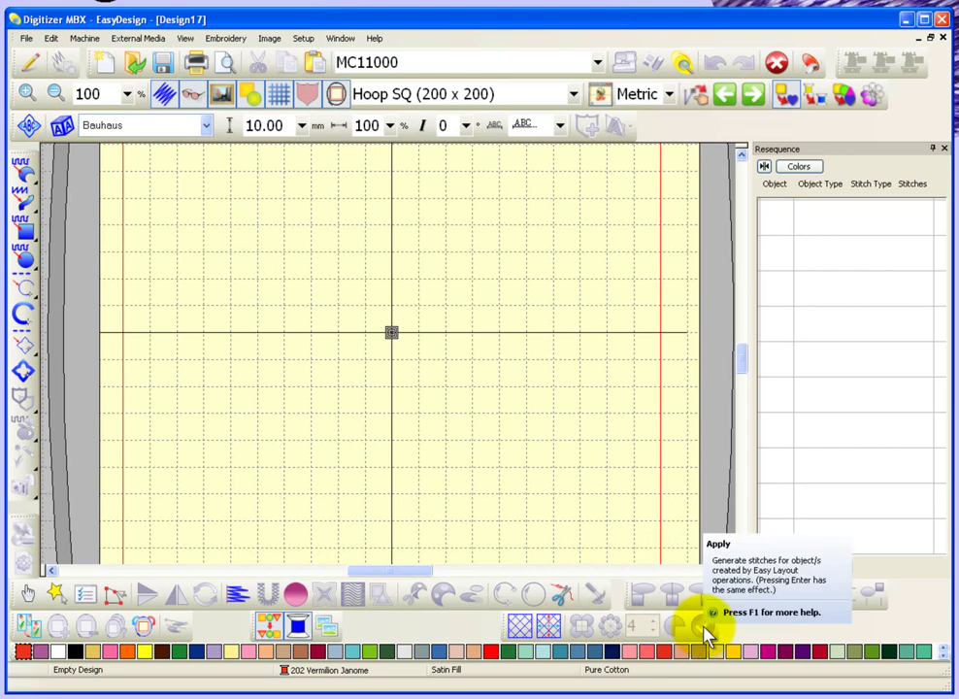
Step: Zoom out to 50% so the whole 200 x 200 hoop is visible
key("shift+z")
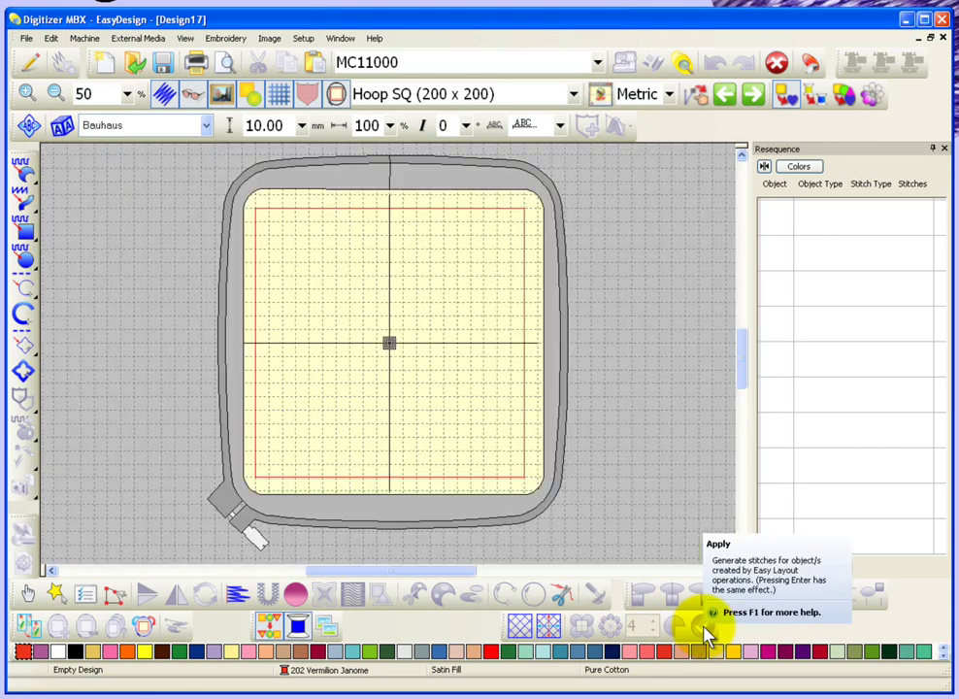
Step: Draw a red Parallel Weave Fill circle of 2957 stitches in the hoop's upper-left quarter
left_click(23, 257)
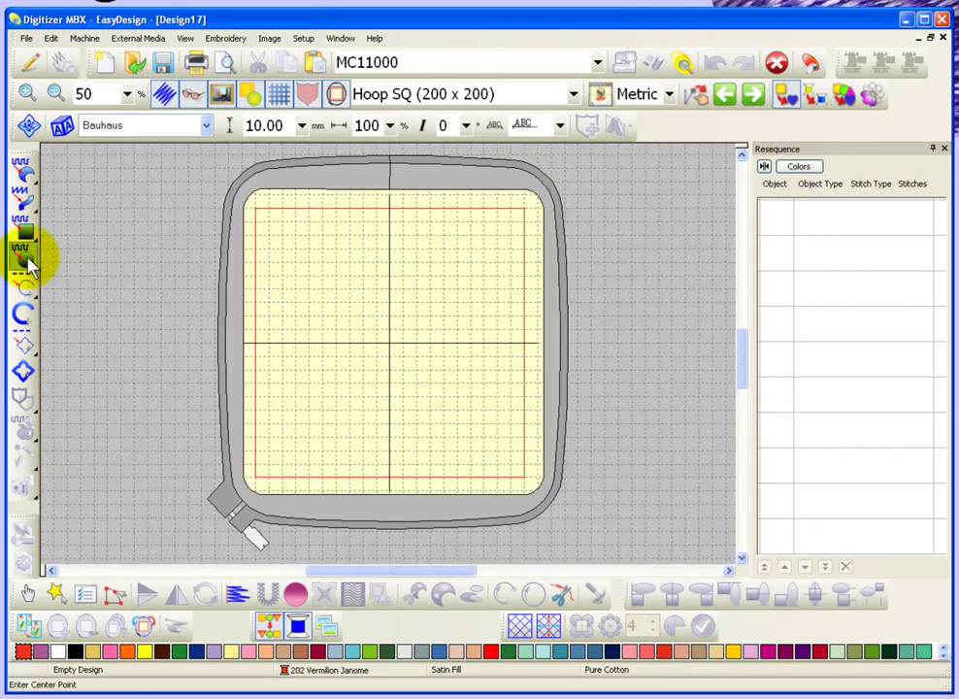
left_click(328, 303)
left_click(348, 326)
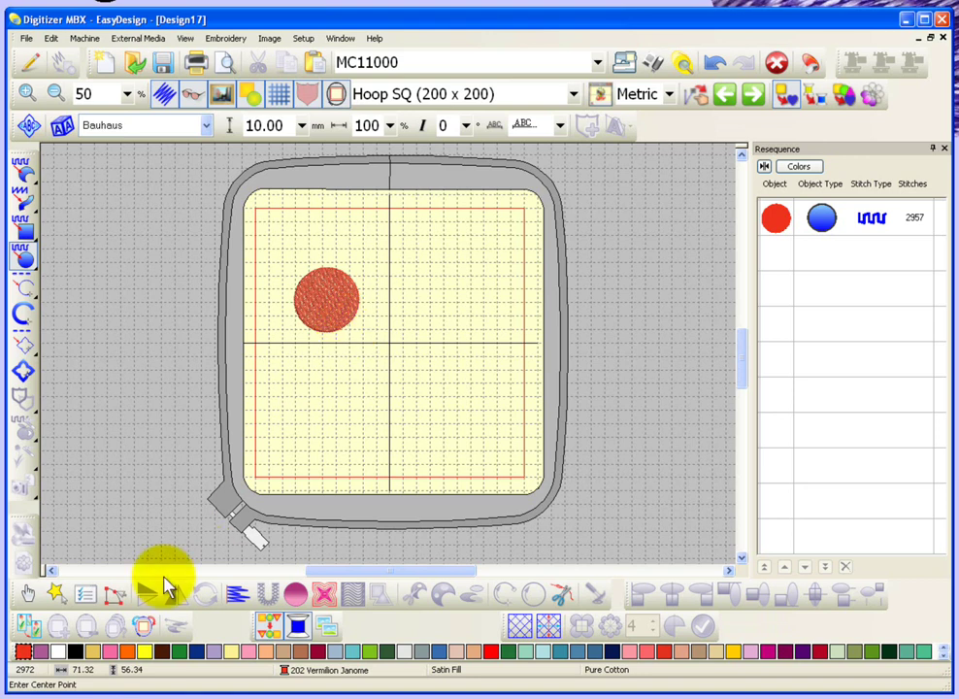
Step: Select the red circle and apply Move to Center to place it at the hoop centre
left_click(29, 595)
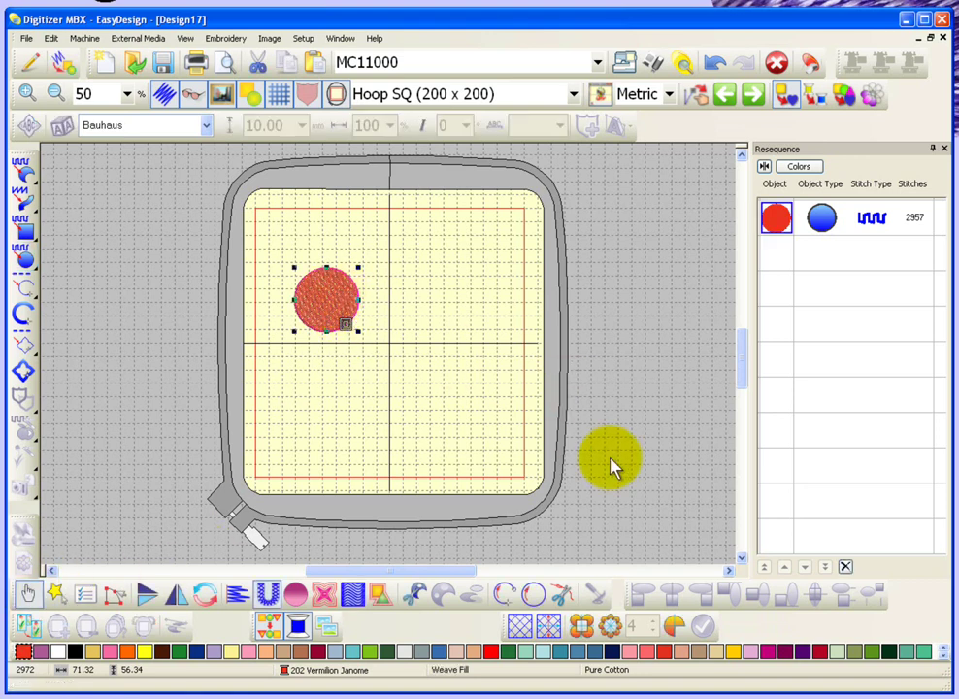
left_click(675, 628)
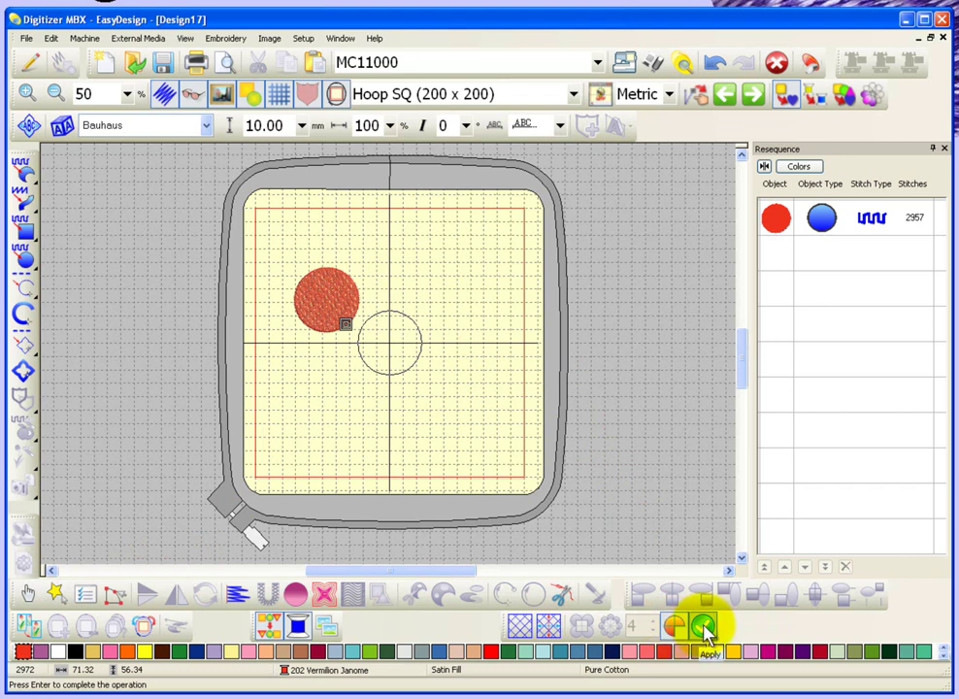
left_click(706, 631)
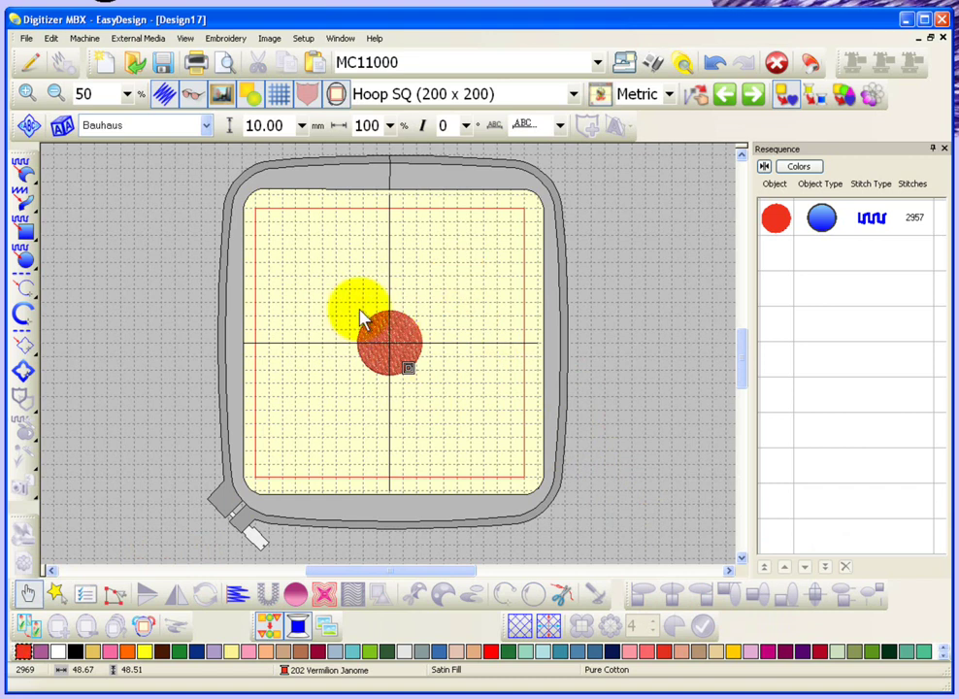
Step: Move the circle to the upper-left corner and apply Copy and Mirror to Corners, making four circles
left_click(393, 357)
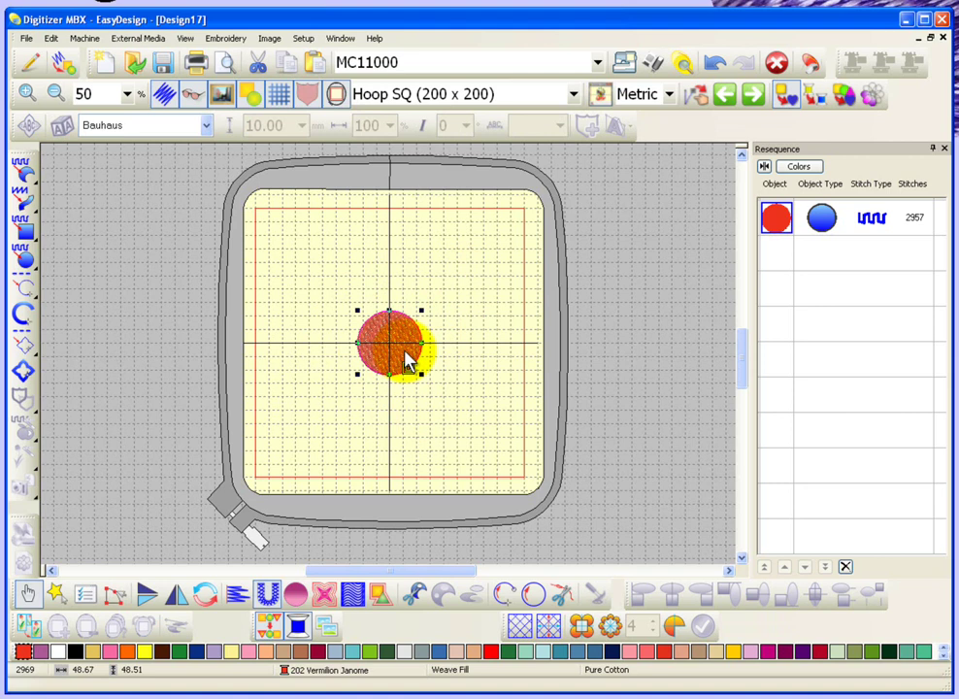
left_click(307, 259)
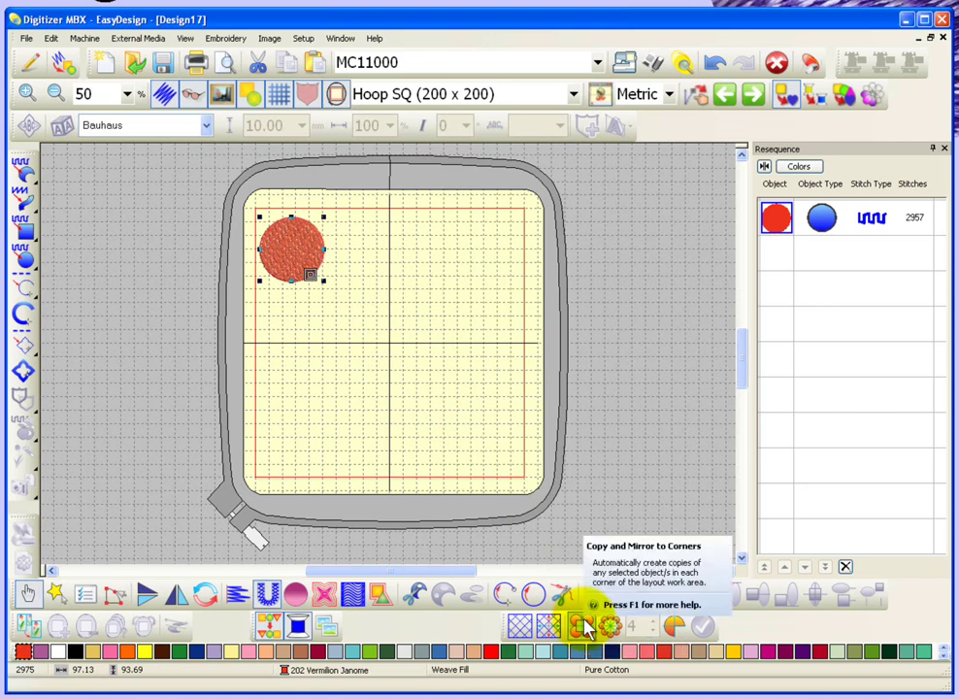
left_click(583, 627)
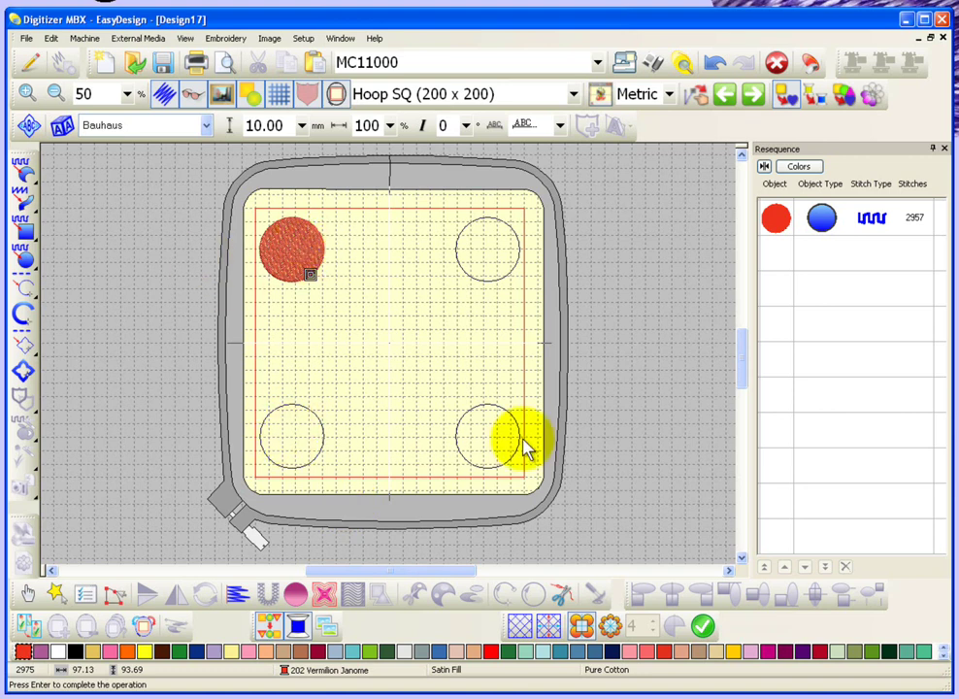
left_click(703, 629)
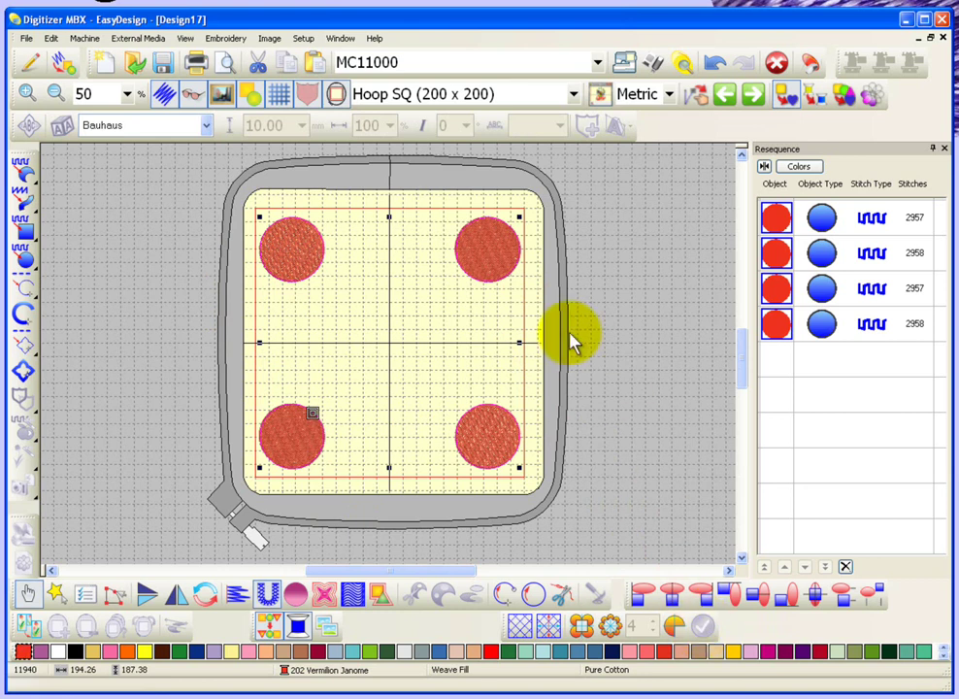
Step: Undo the corner copies and mirror the circle from just up-left of centre into a 2x2 cluster
left_click(715, 64)
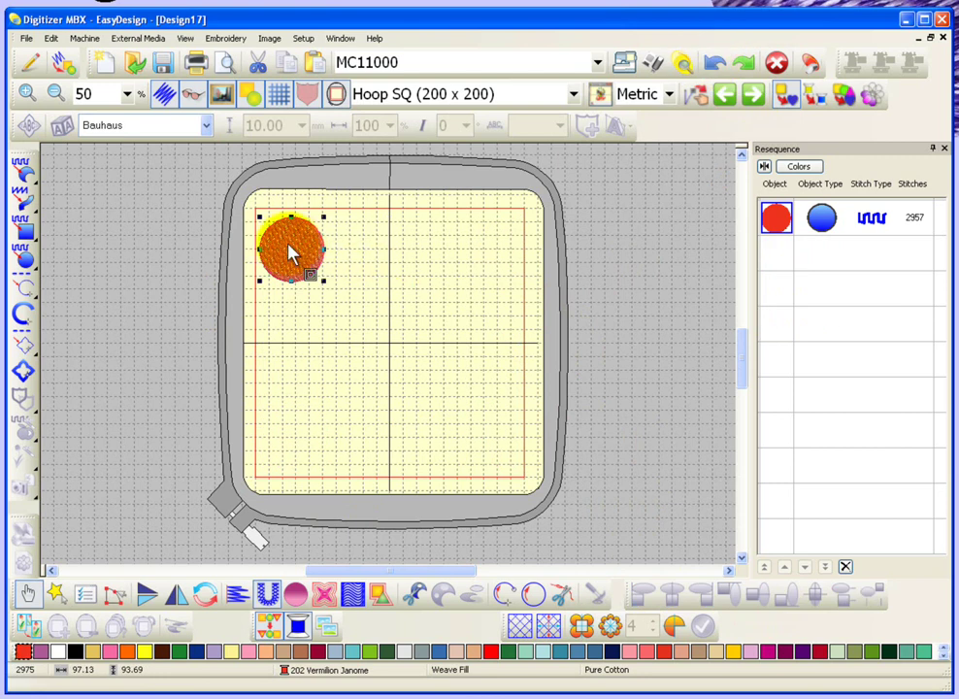
left_click(350, 309)
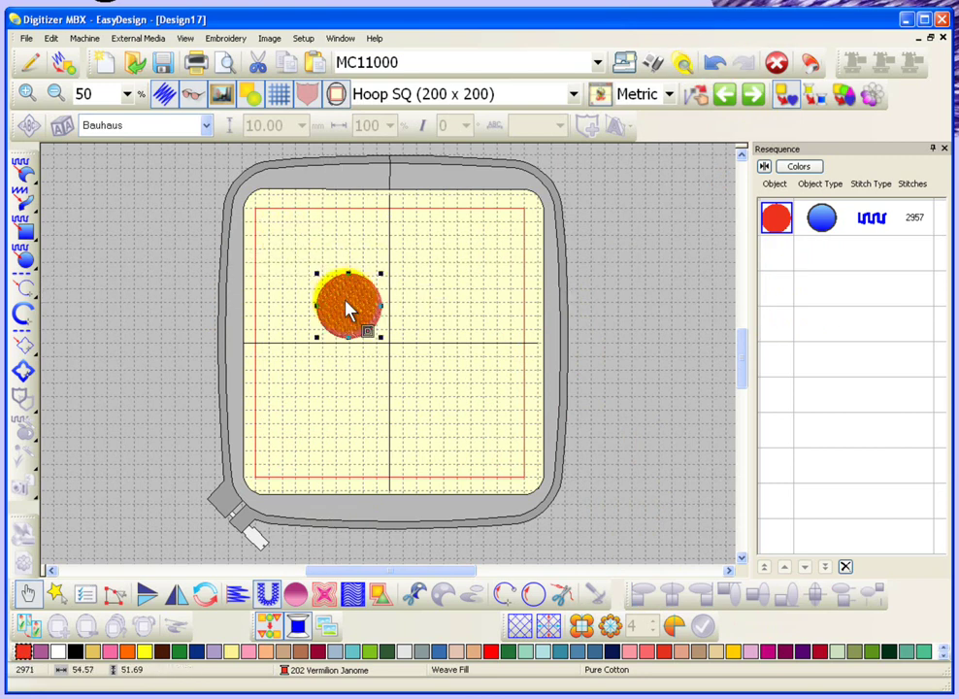
left_click(583, 627)
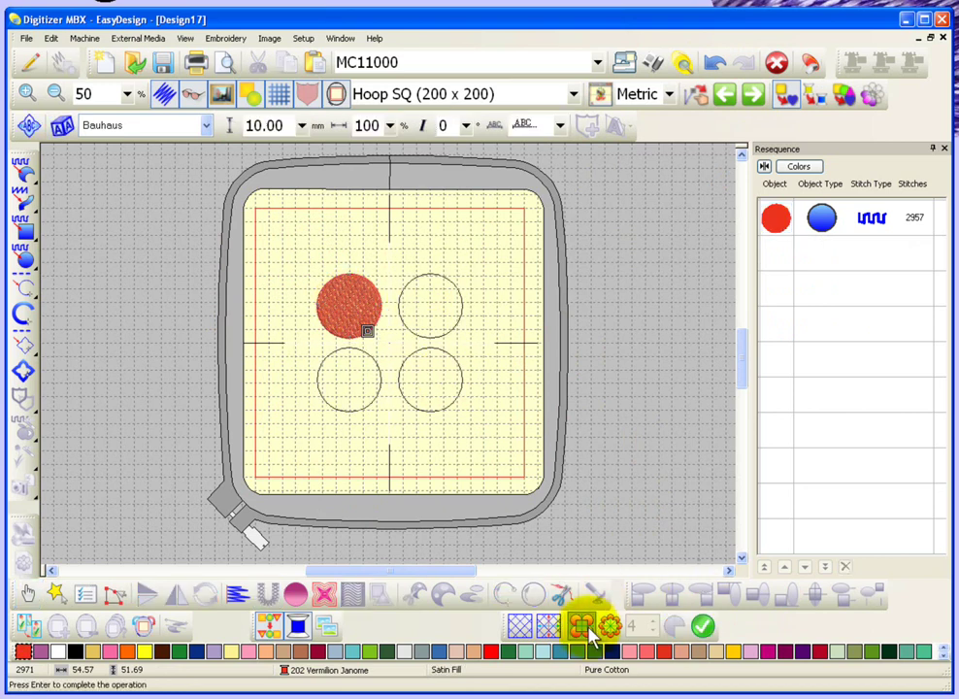
left_click(704, 627)
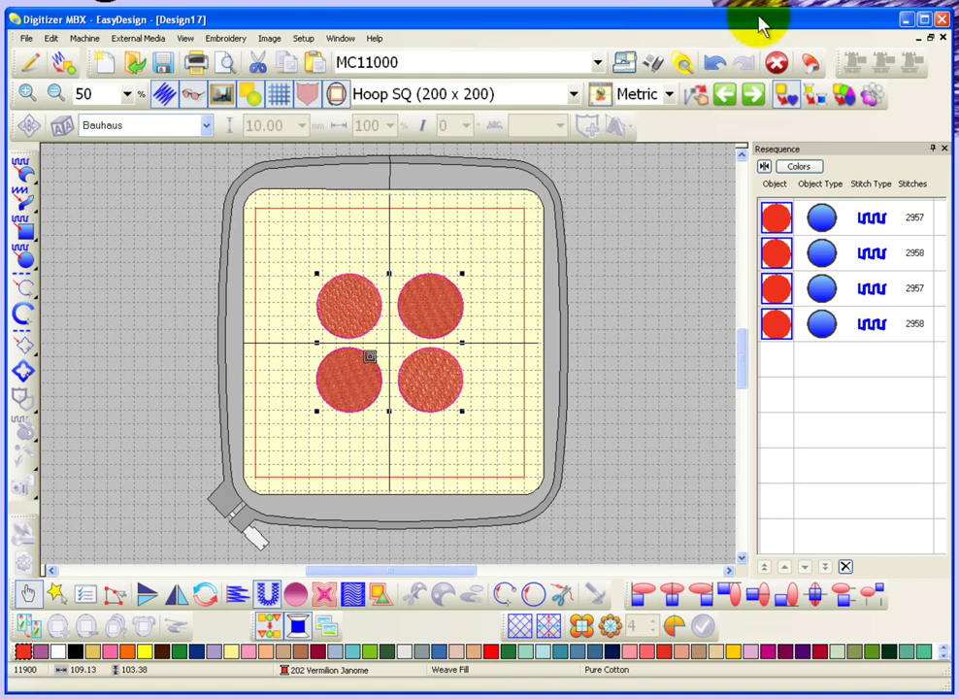
Step: Undo the cluster, drag the circle toward the upper-left, try corner mirroring, then undo it
left_click(716, 63)
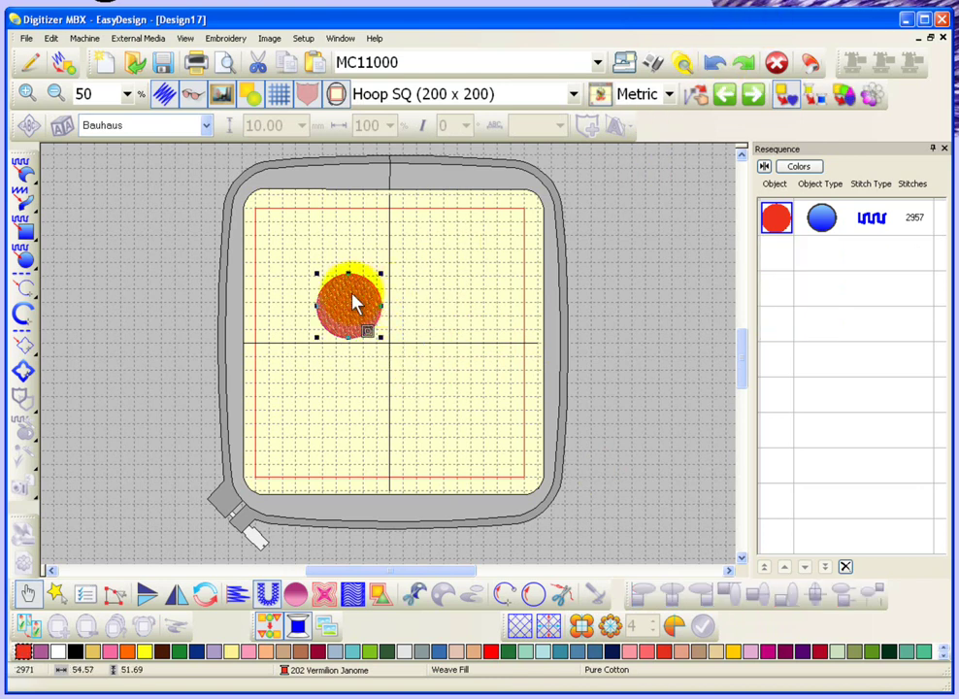
left_click_drag(354, 300, 315, 268)
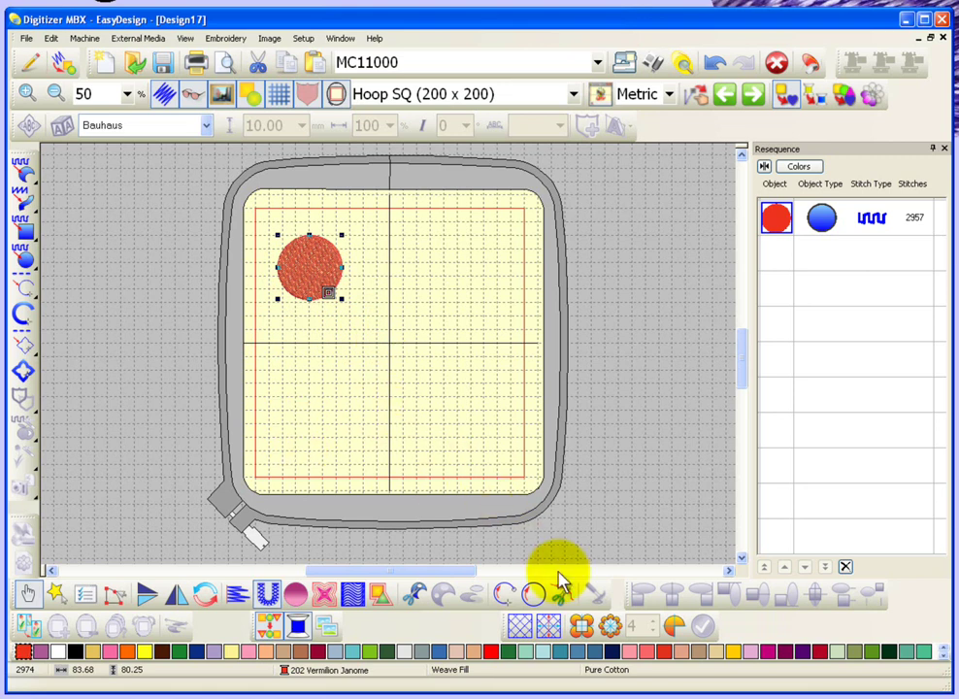
left_click(585, 630)
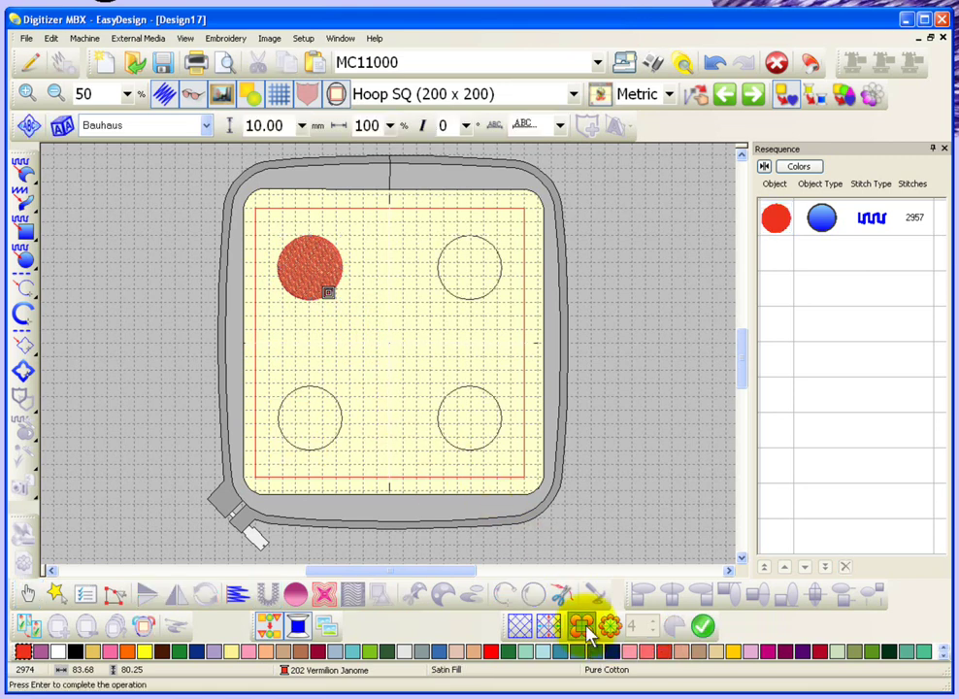
left_click(703, 627)
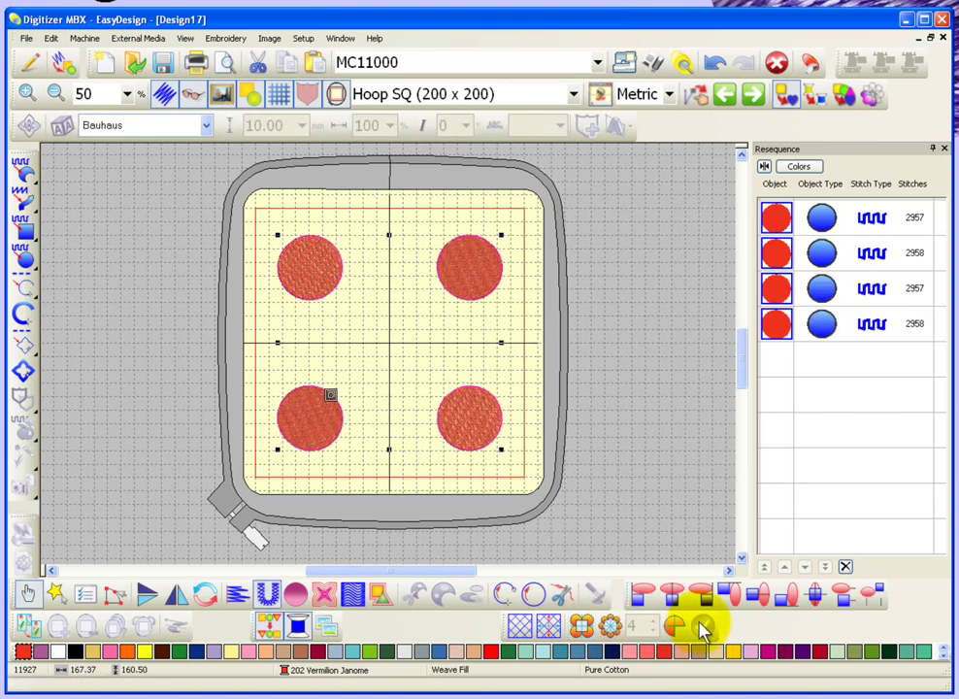
left_click(714, 65)
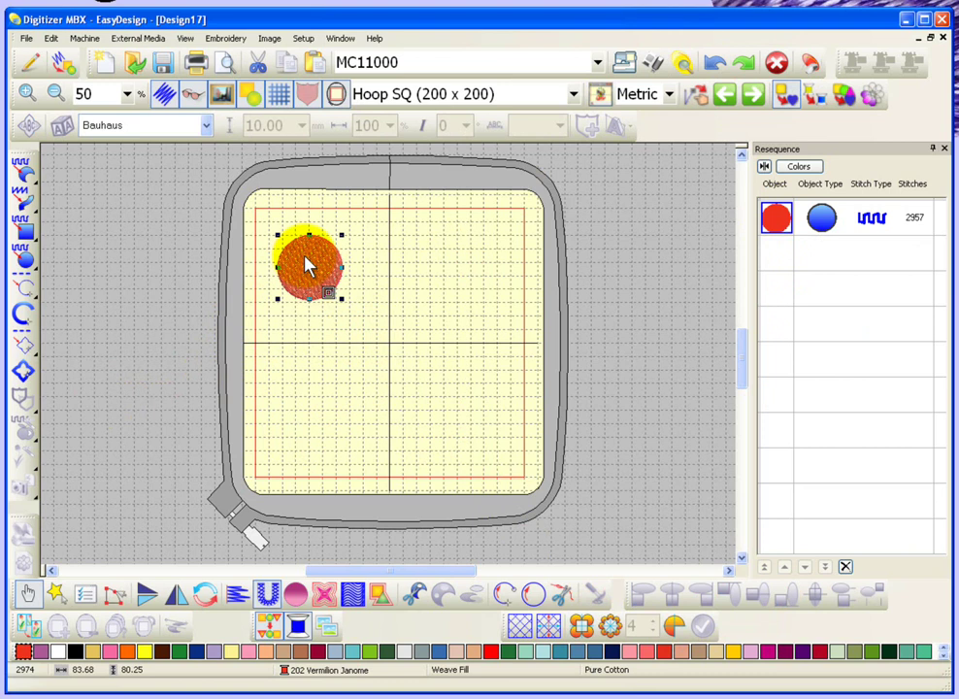
Step: Delete the circle and digitize a red weave-filled crescent of 1567 stitches near the upper-left corner
key("Delete")
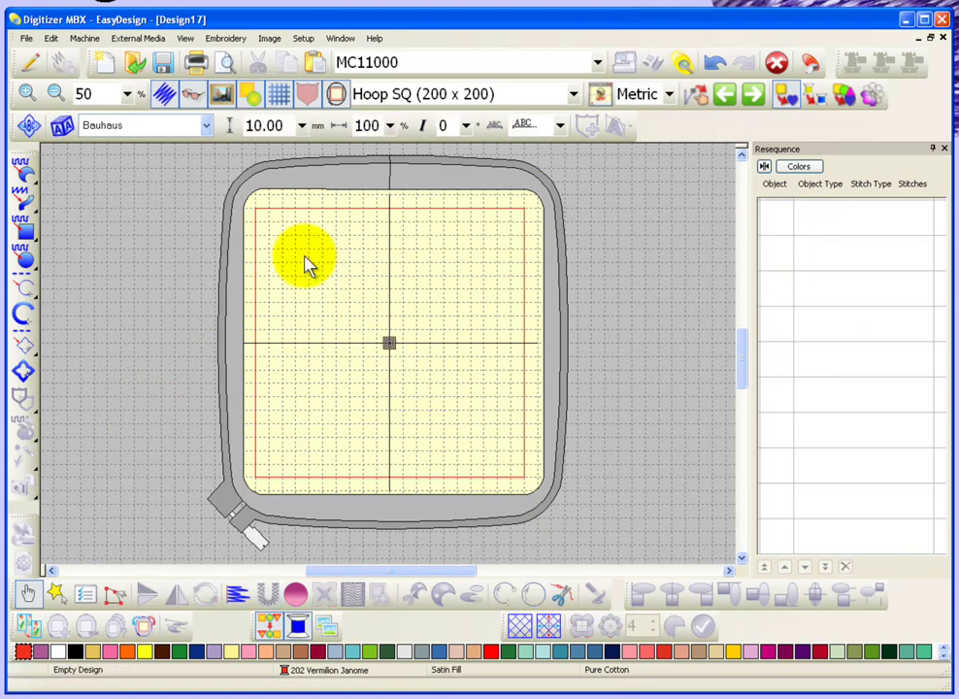
left_click(22, 169)
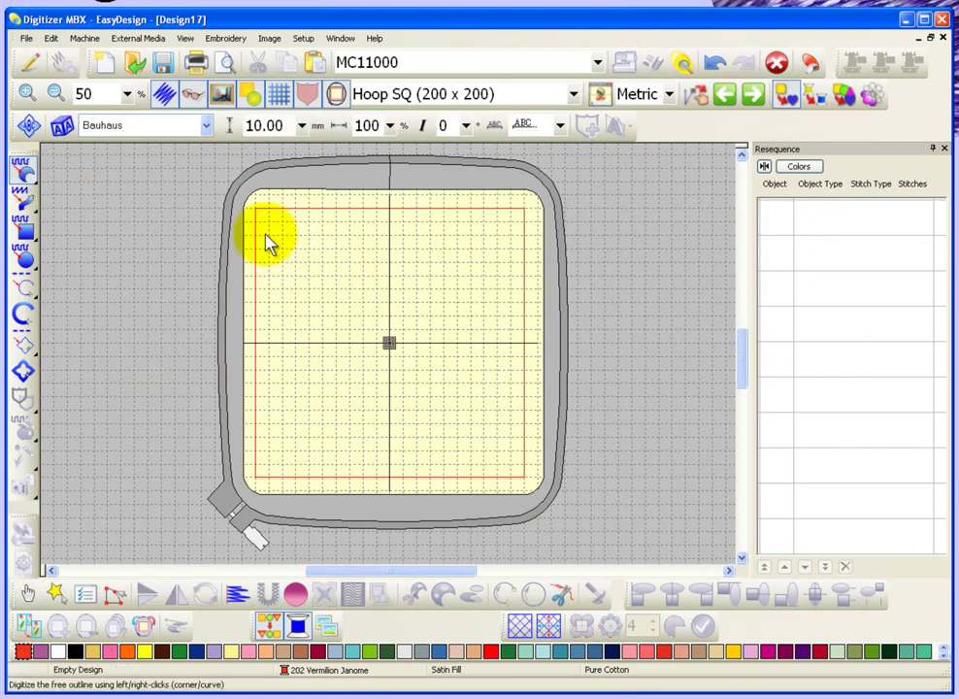
left_click(289, 225)
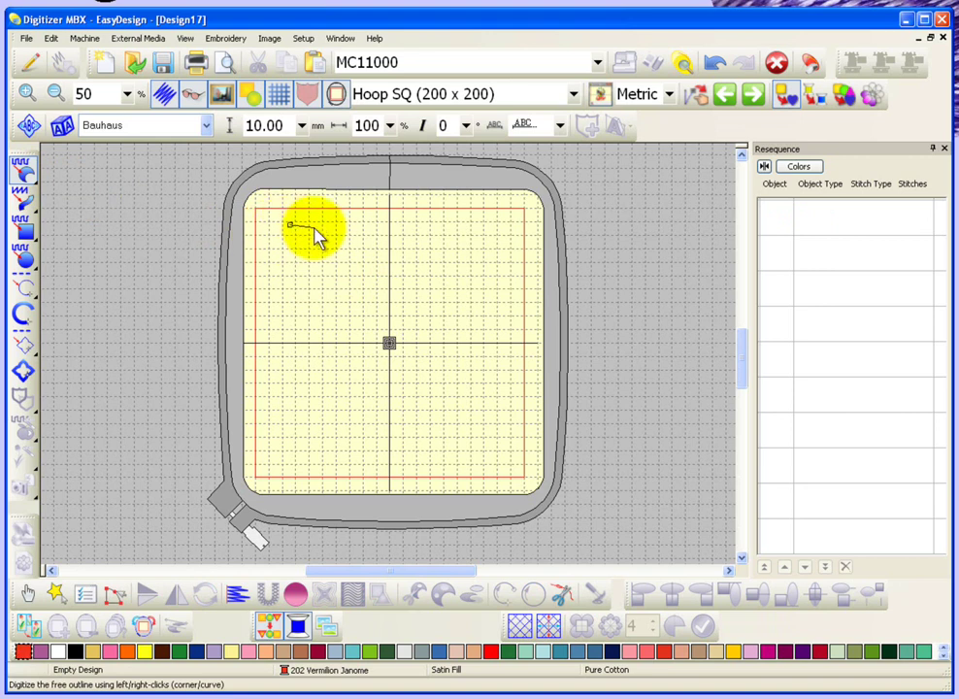
right_click(314, 228)
right_click(317, 260)
right_click(284, 277)
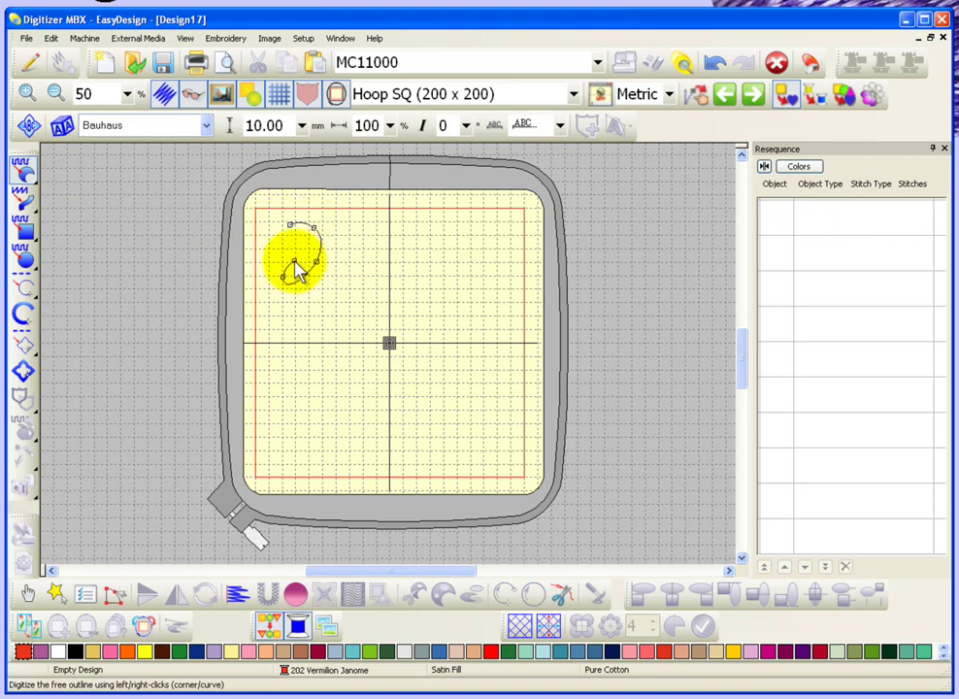
key("Return")
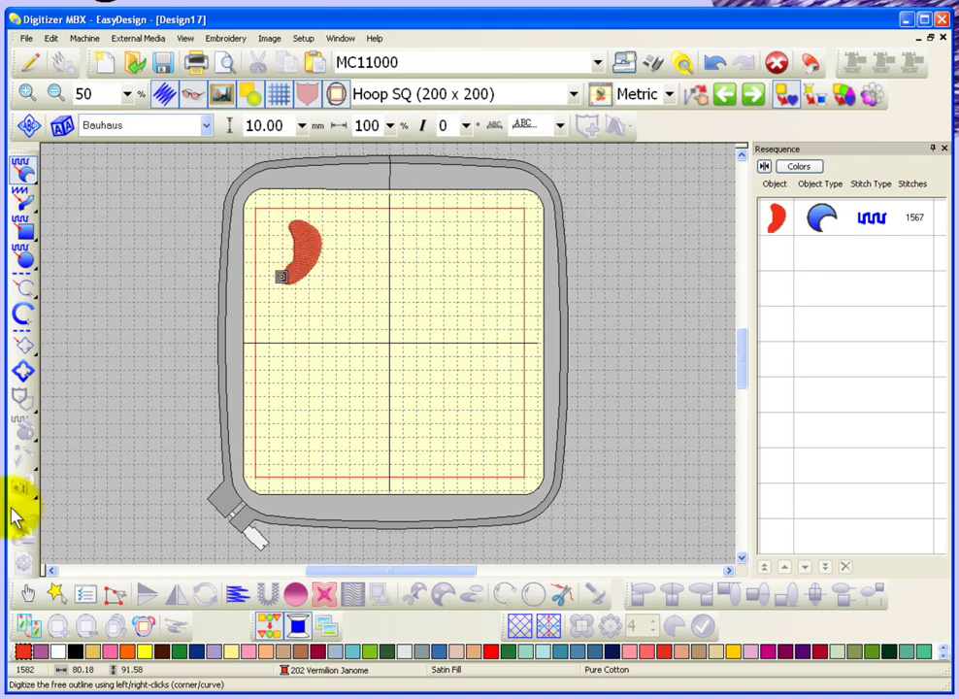
left_click(27, 595)
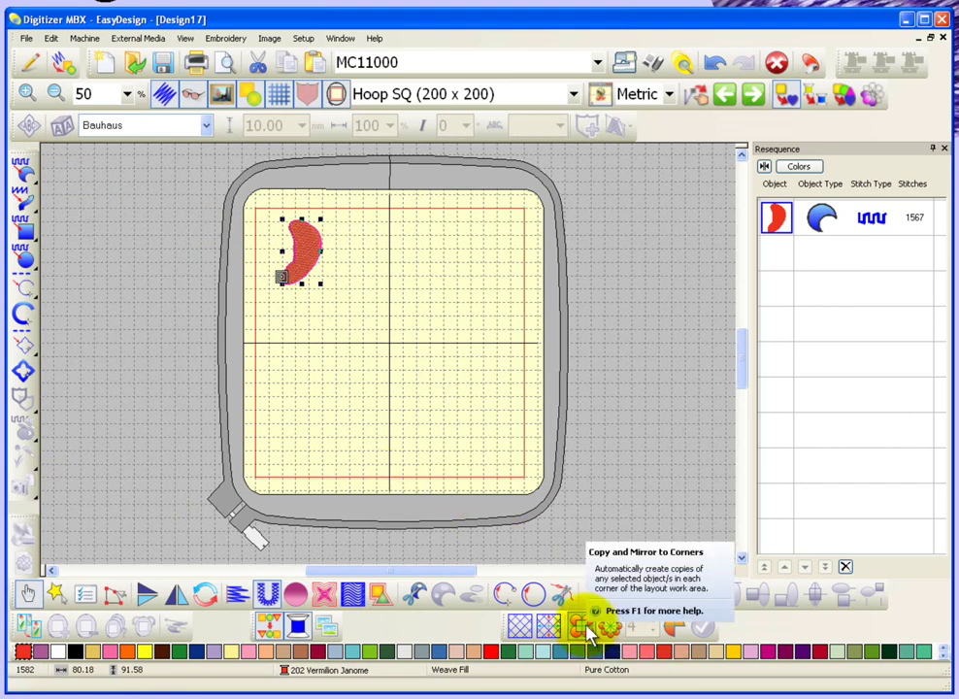
left_click(587, 625)
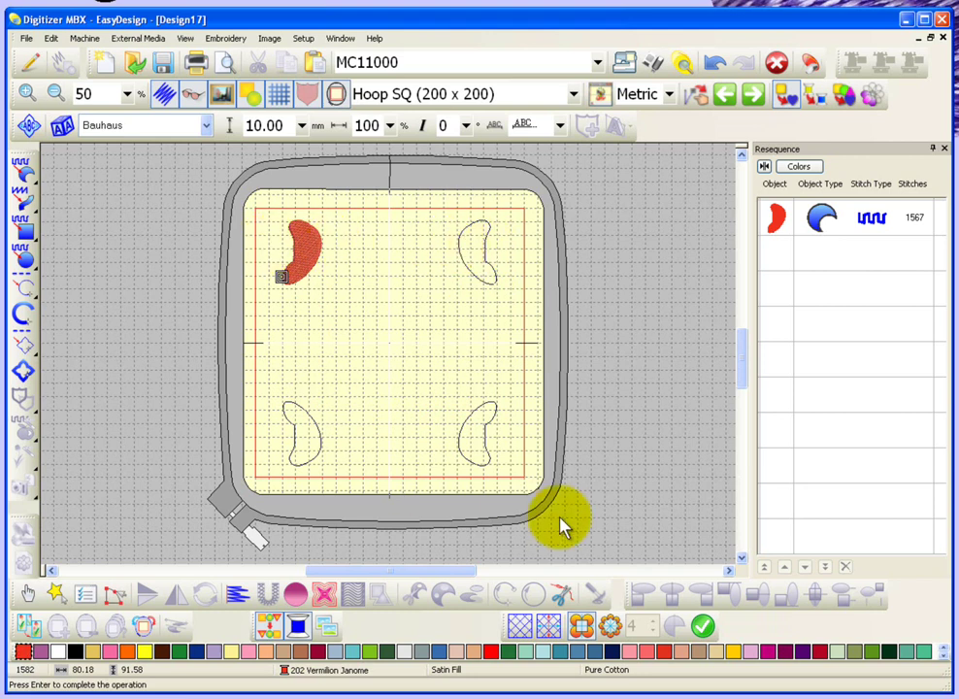
left_click(704, 627)
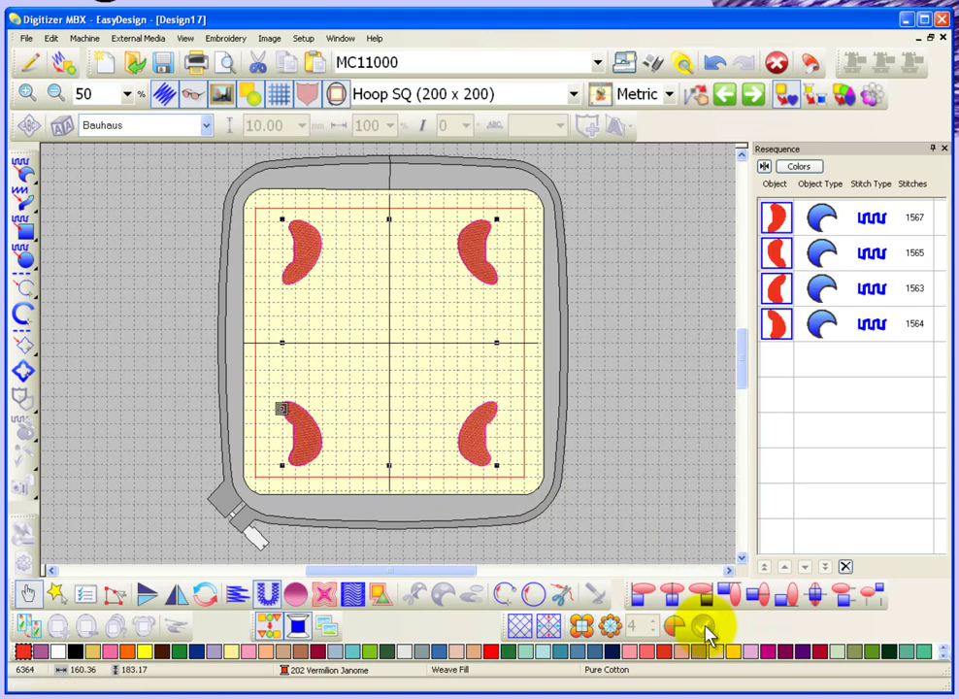
left_click(715, 64)
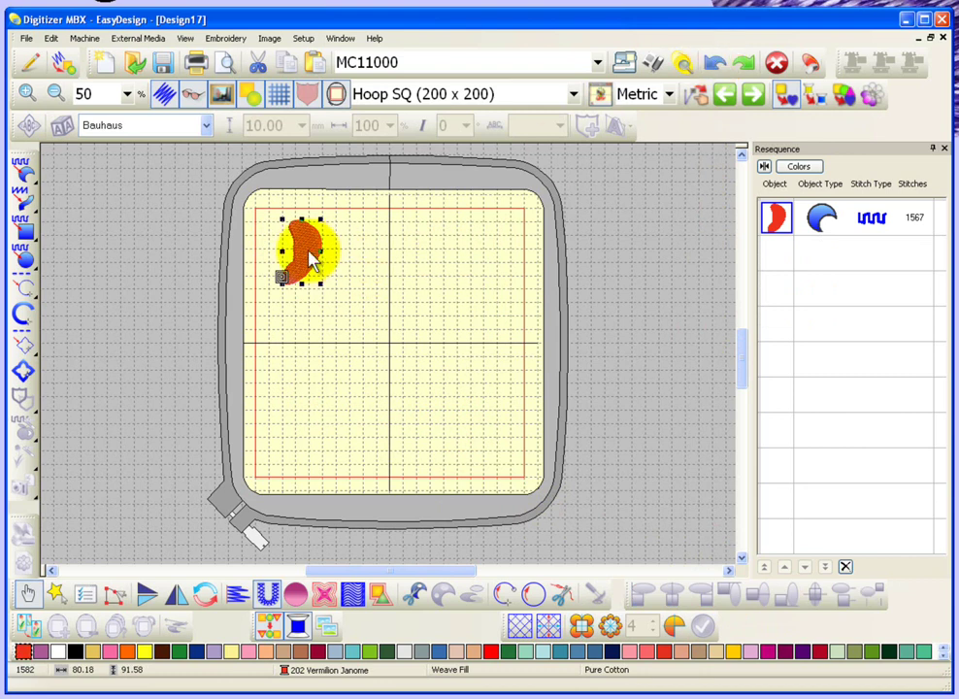
Step: Move the crescent nearer the centre and mirror it into four unmerged crescents totalling 6320 stitches
left_click_drag(311, 258, 356, 328)
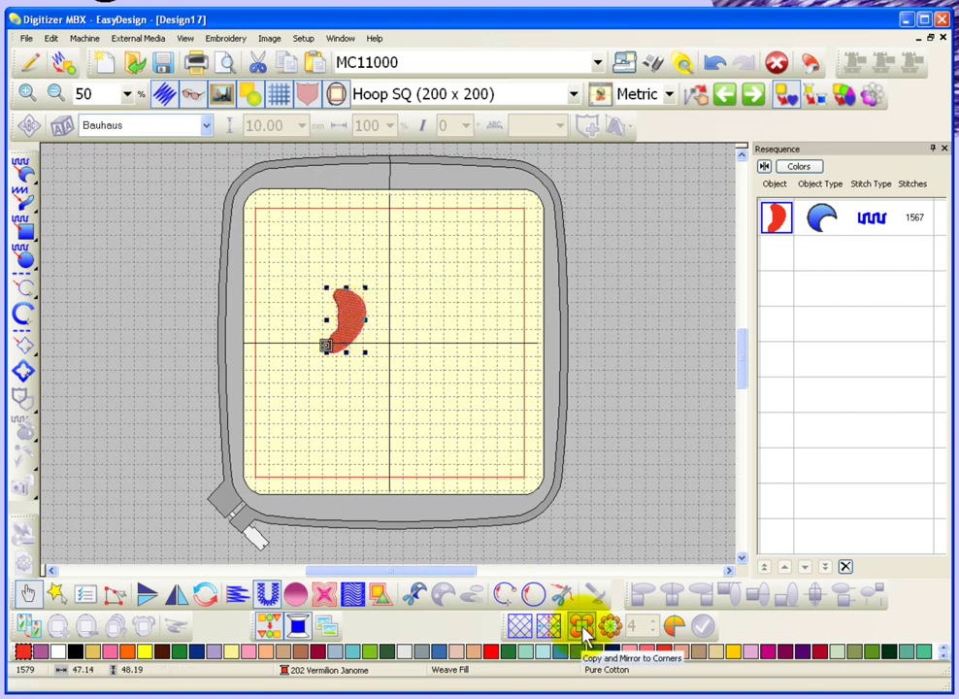
left_click(584, 629)
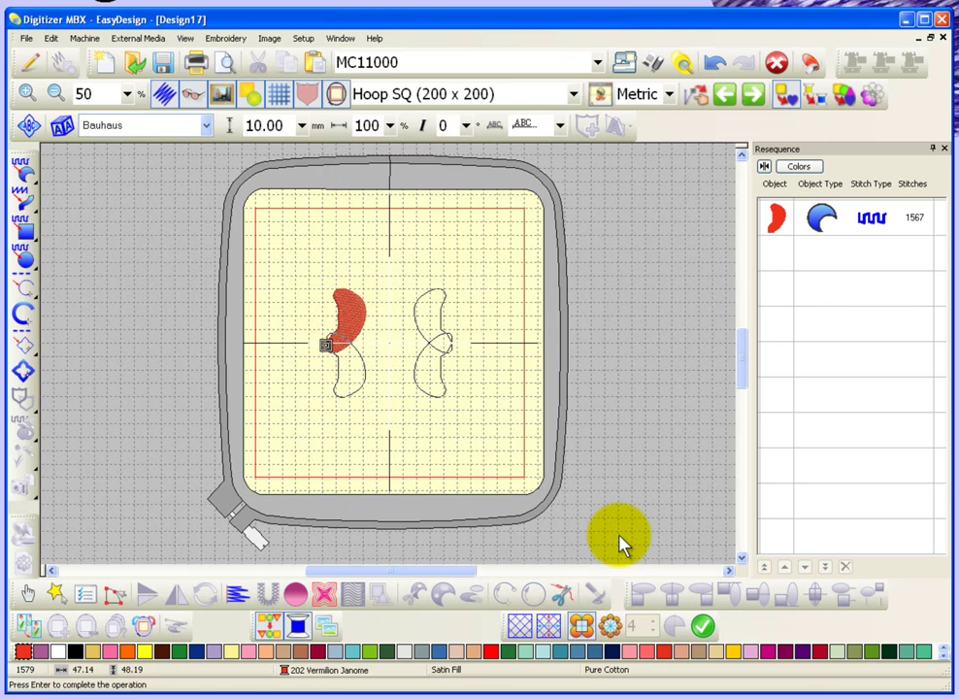
left_click(705, 629)
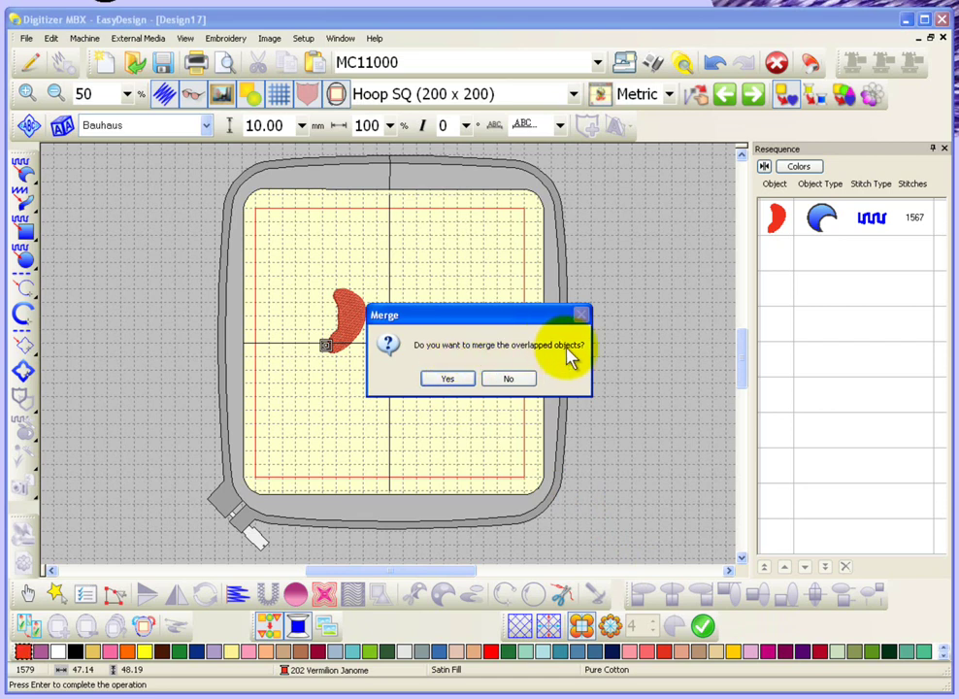
left_click(511, 382)
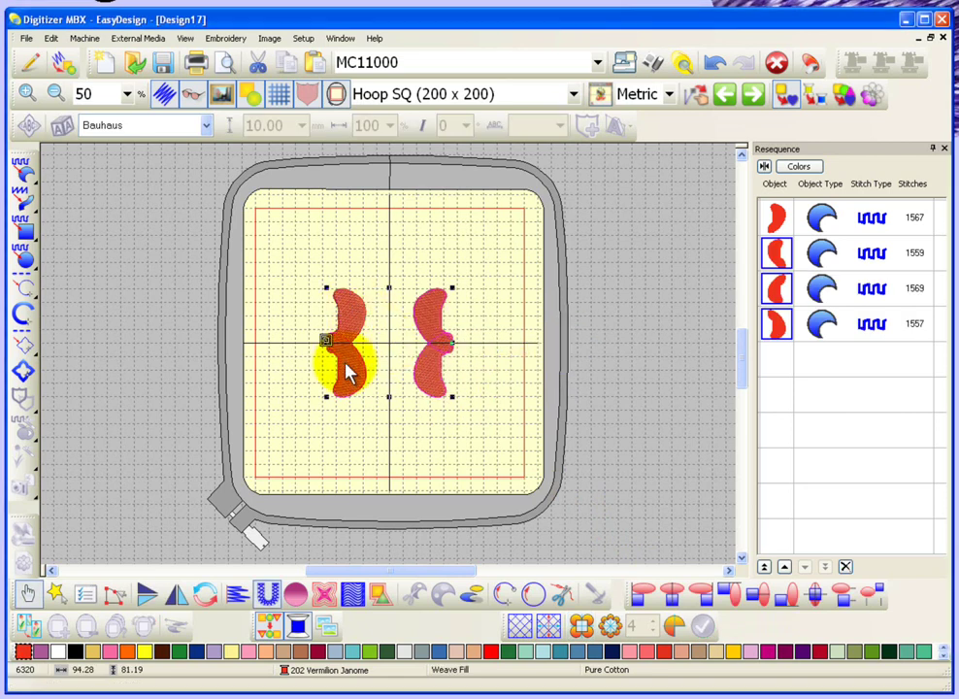
Step: Undo the unmerged mirror copies and reselect the single crescent near the centre
key("b")
left_click_drag(313, 325, 379, 387)
key("0")
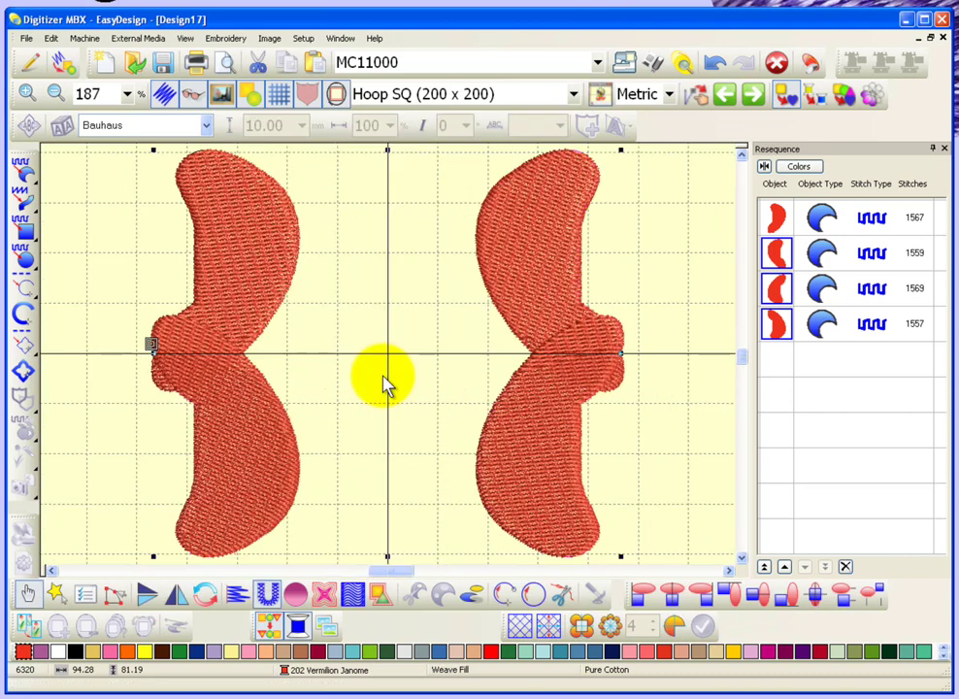
key("shift+z")
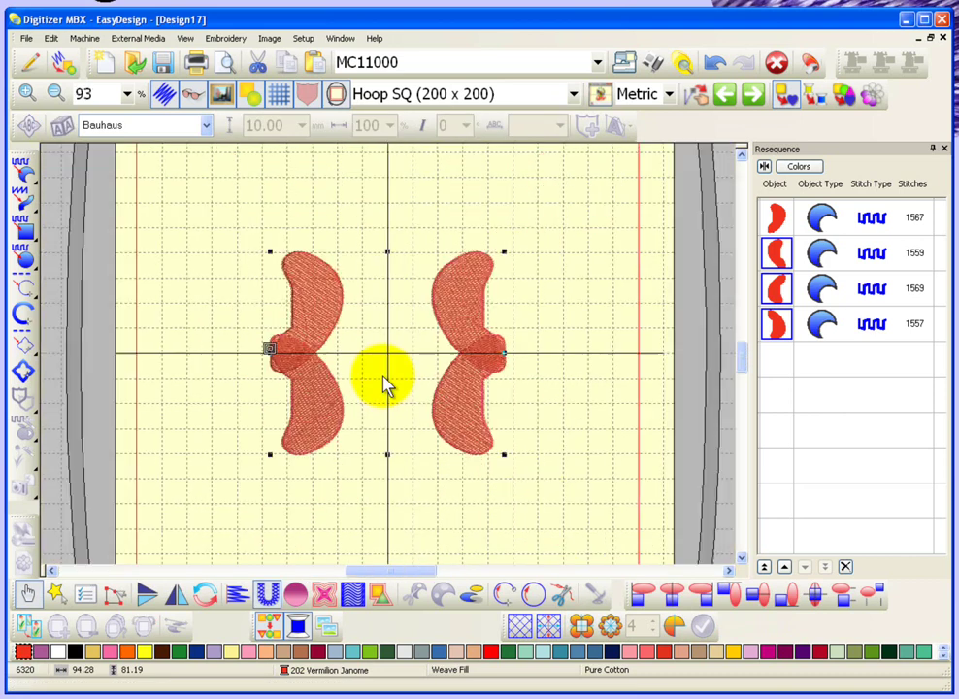
left_click(715, 68)
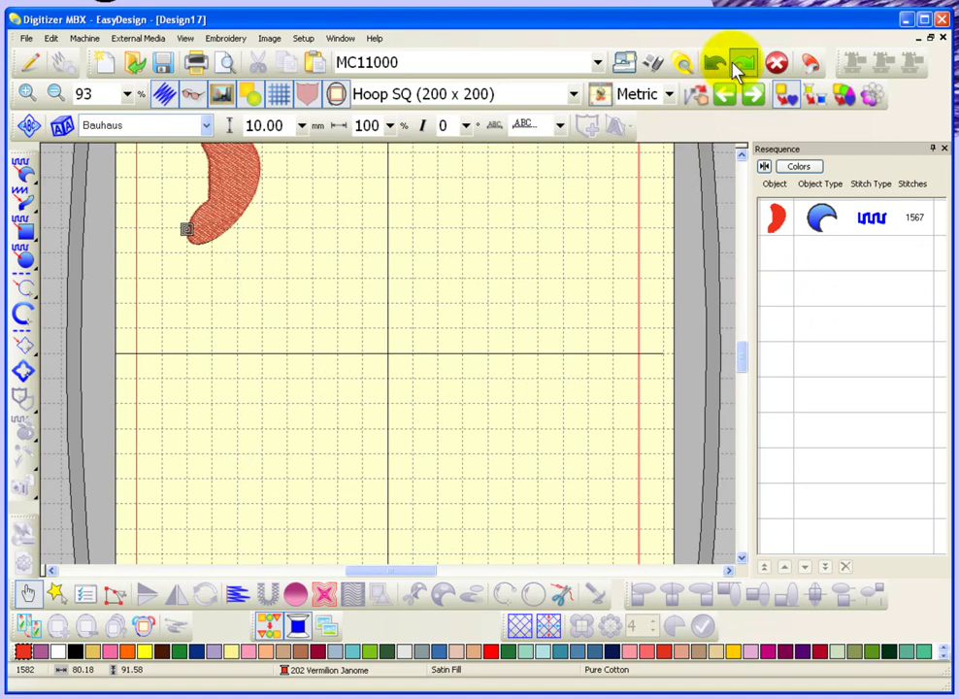
left_click(743, 67)
left_click(314, 301)
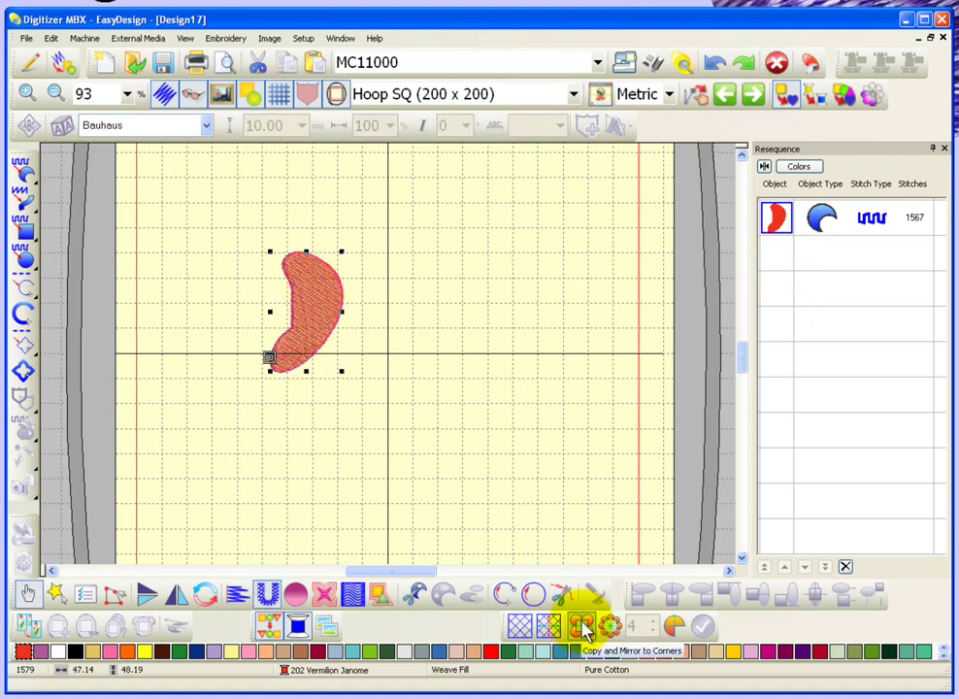
Step: Mirror the crescent to the corners again, choosing Yes to merge them into two wing shapes
left_click(582, 627)
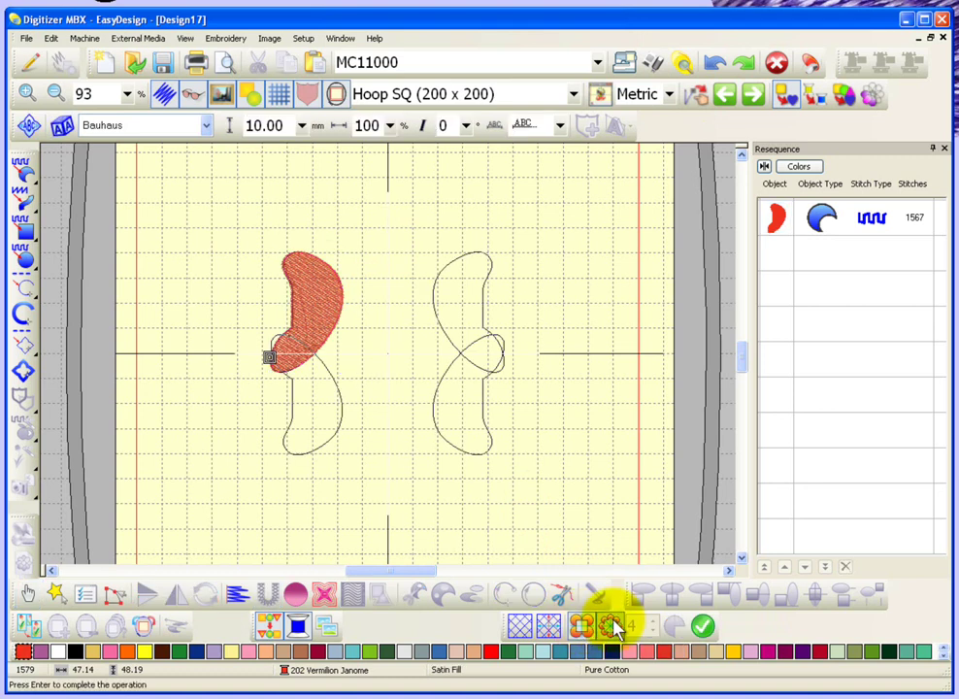
left_click(704, 628)
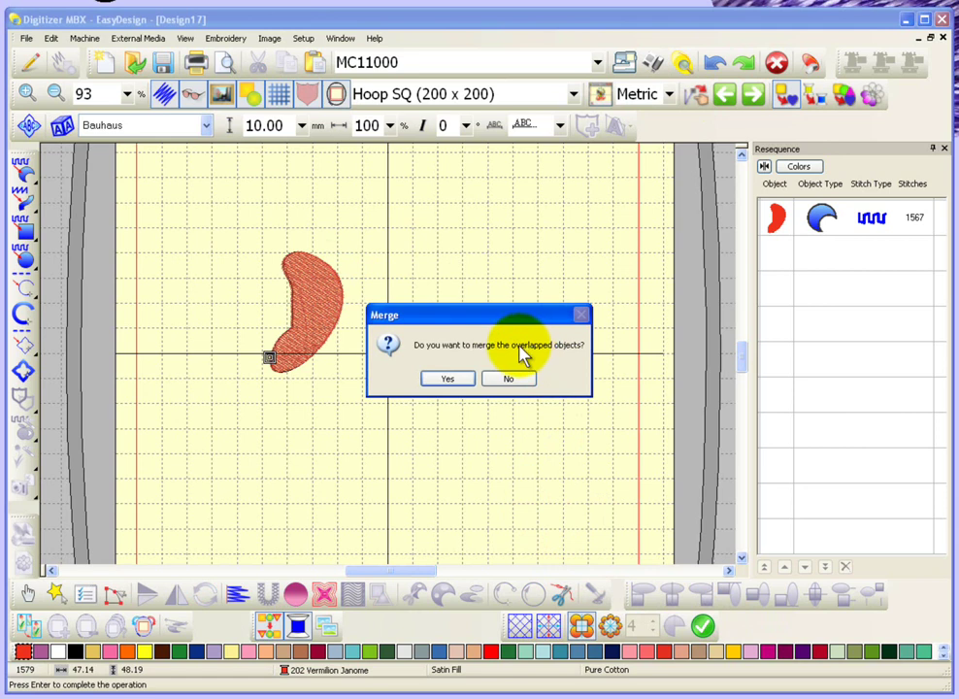
left_click(449, 379)
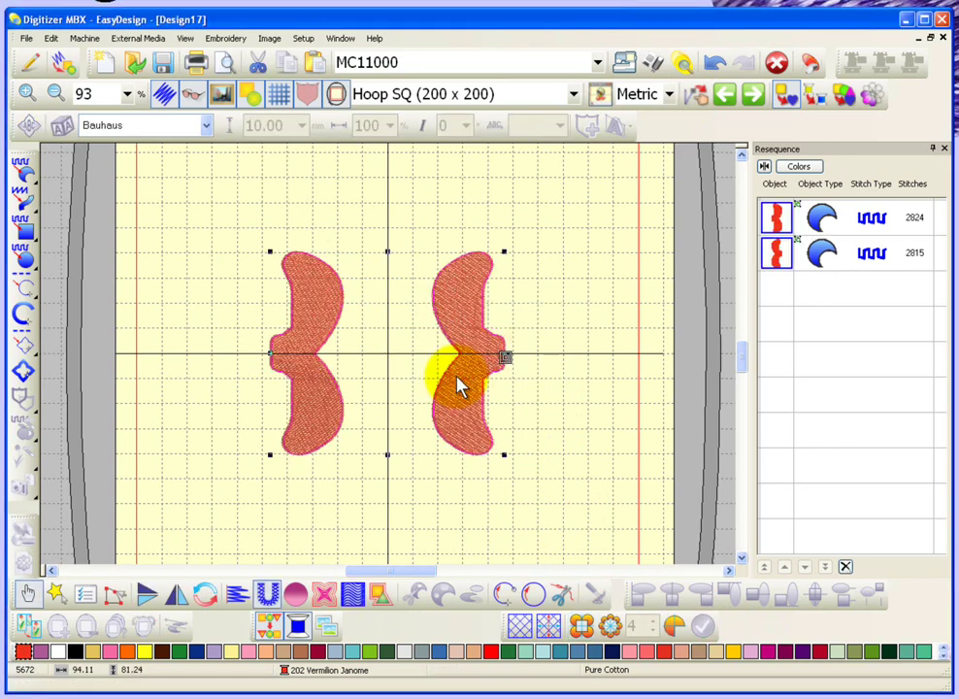
left_click(604, 322)
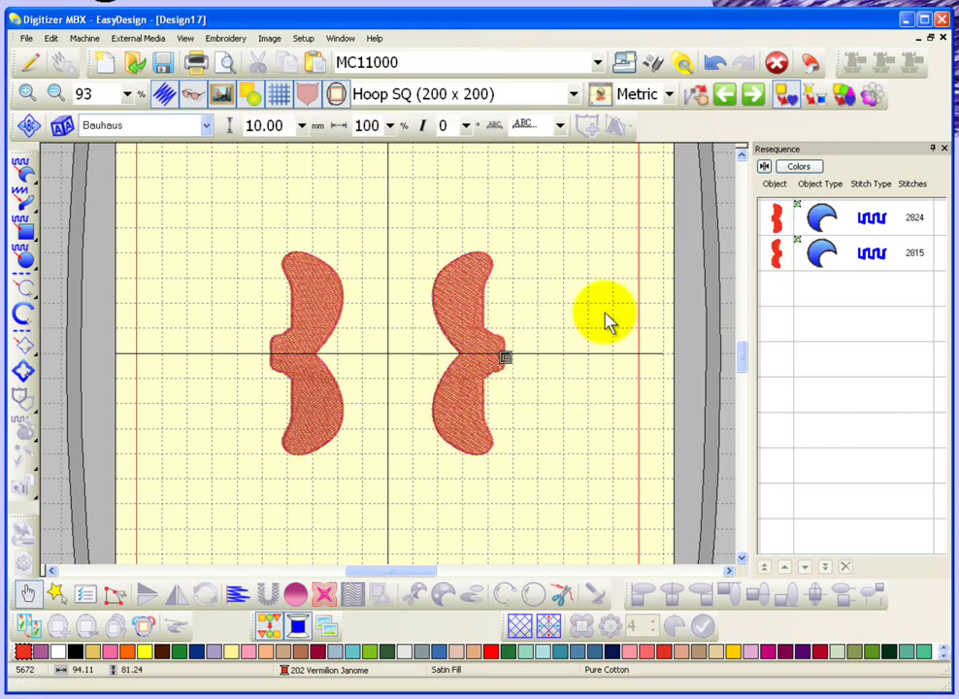
left_click(321, 297)
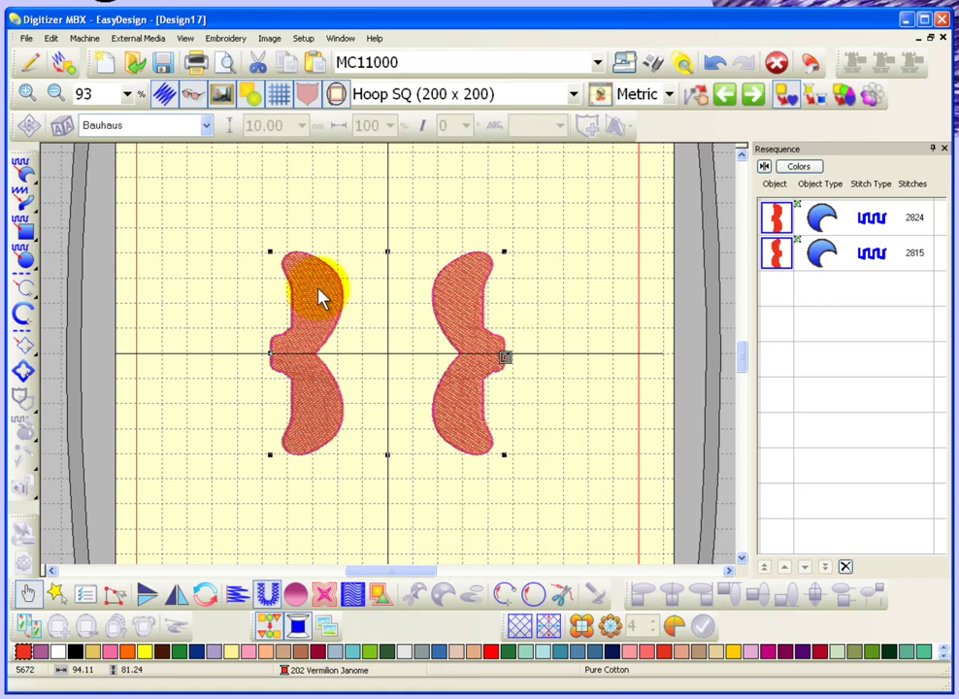
left_click(229, 282)
left_click(325, 303)
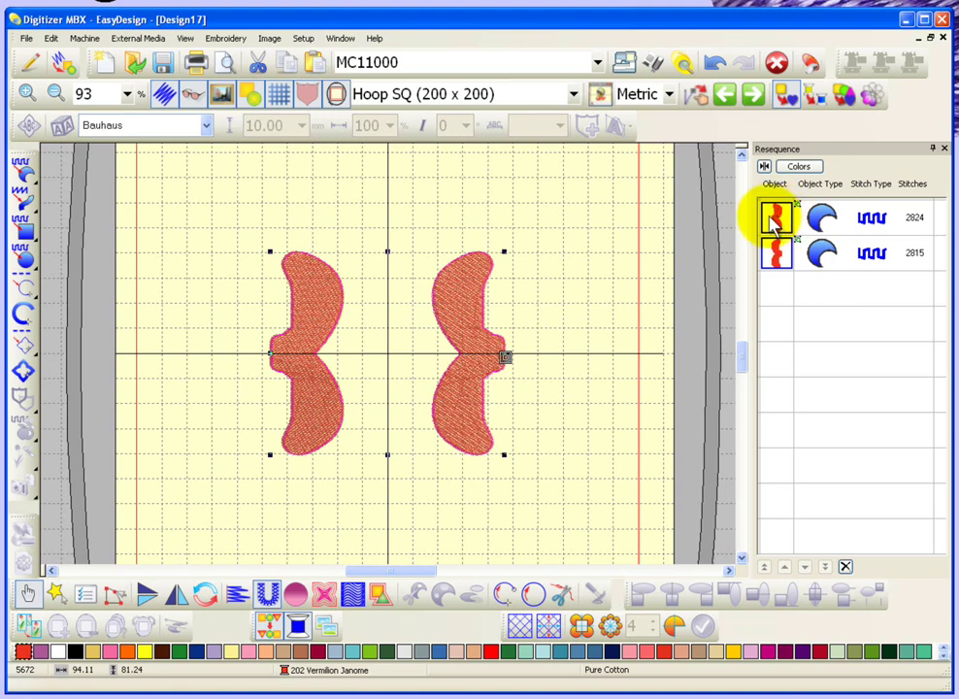
Step: Zoom in to inspect the join of the merged left wing shape
key("z")
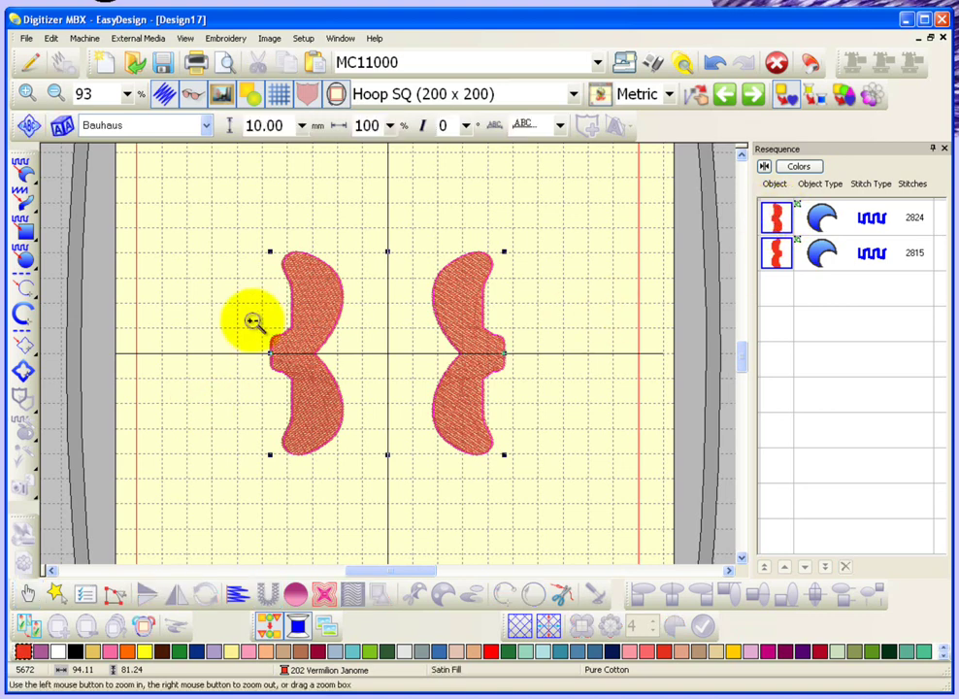
left_click_drag(252, 321, 347, 408)
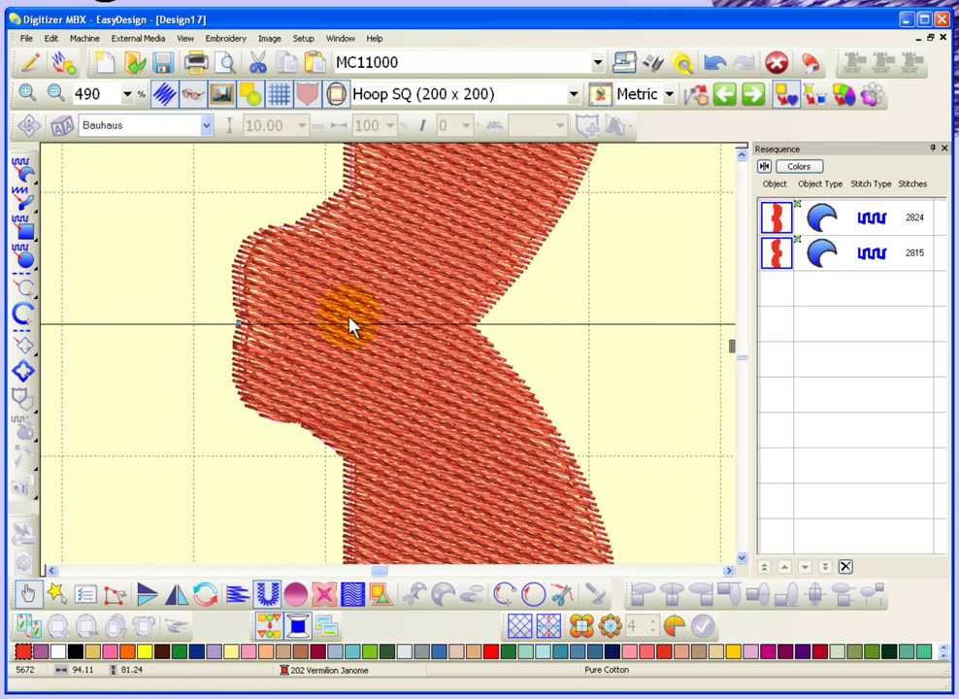
scroll(350, 325, "down", 3)
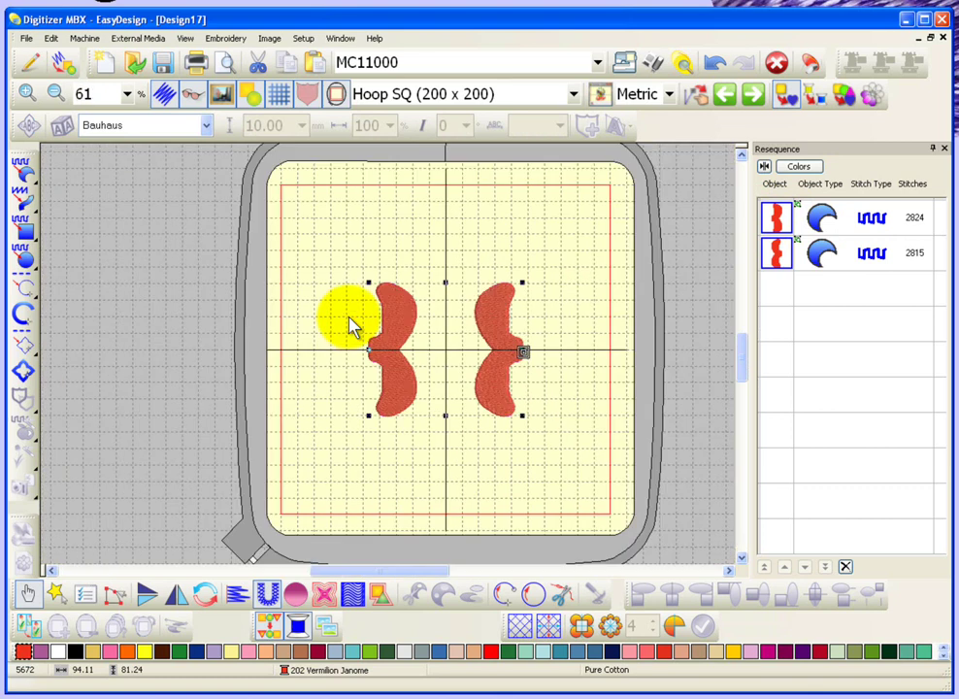
Step: Open the Doll design from the Embroidery Album
left_click(135, 60)
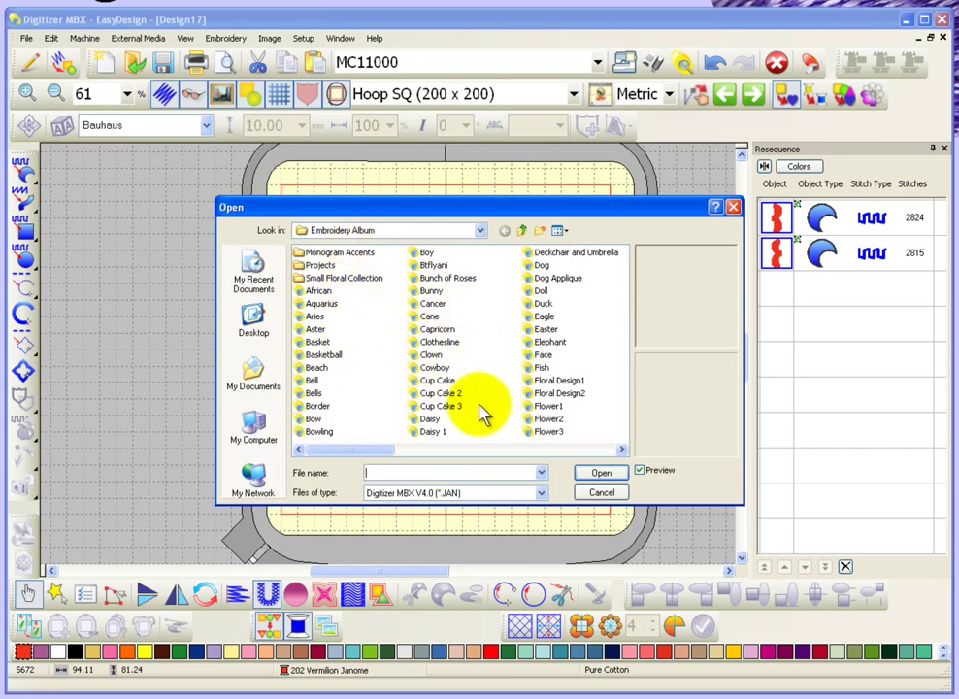
left_click(541, 292)
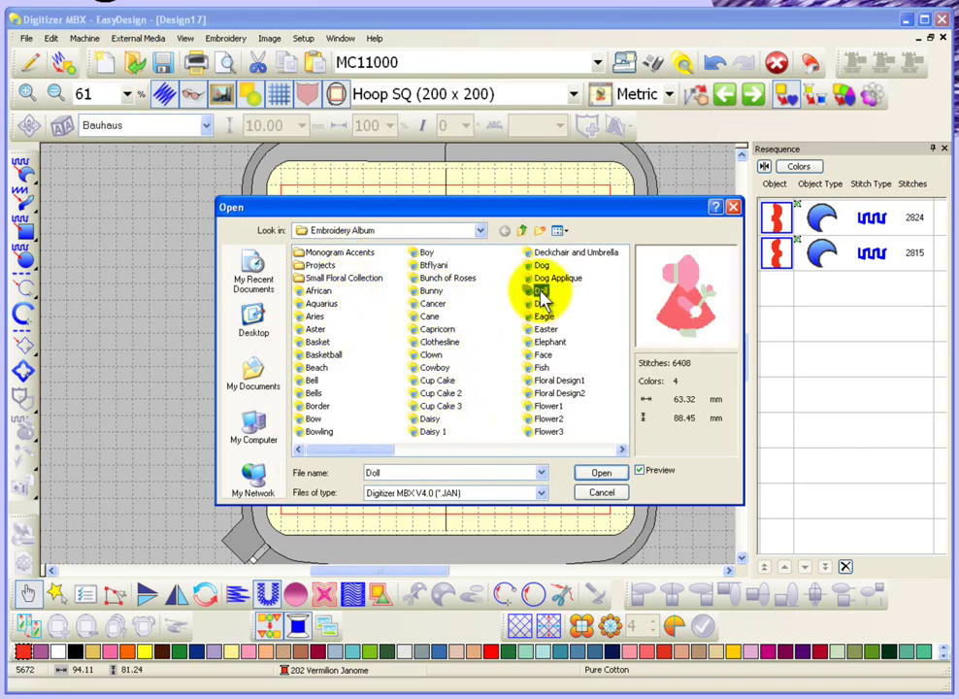
left_click(602, 473)
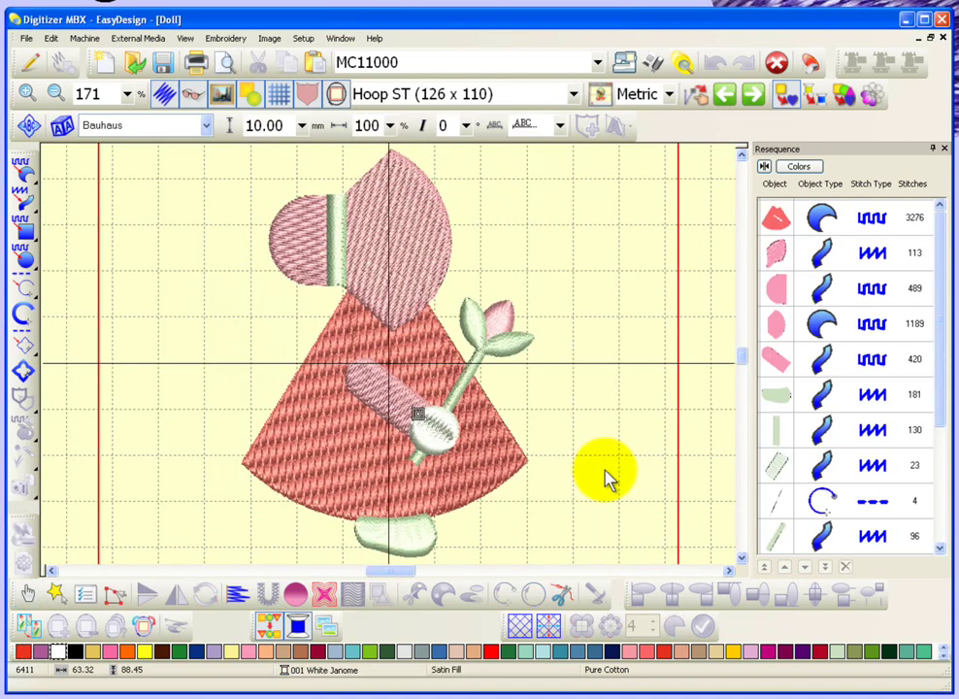
Step: Place the Doll design on Hoop SQ (200 x 200) and select it
key("shift+z")
key("shift+z")
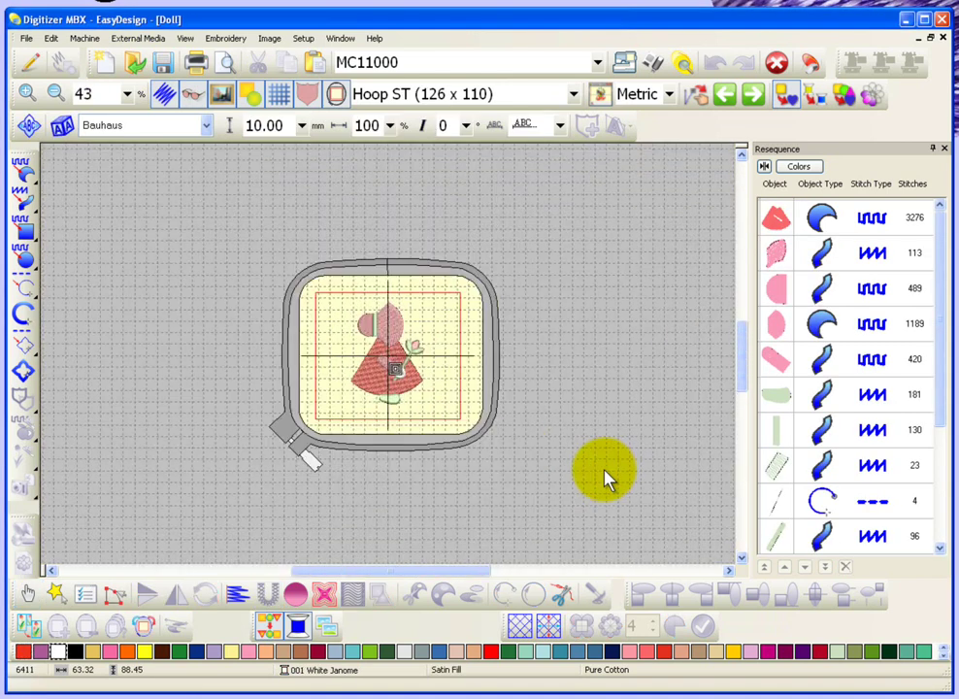
left_click(450, 101)
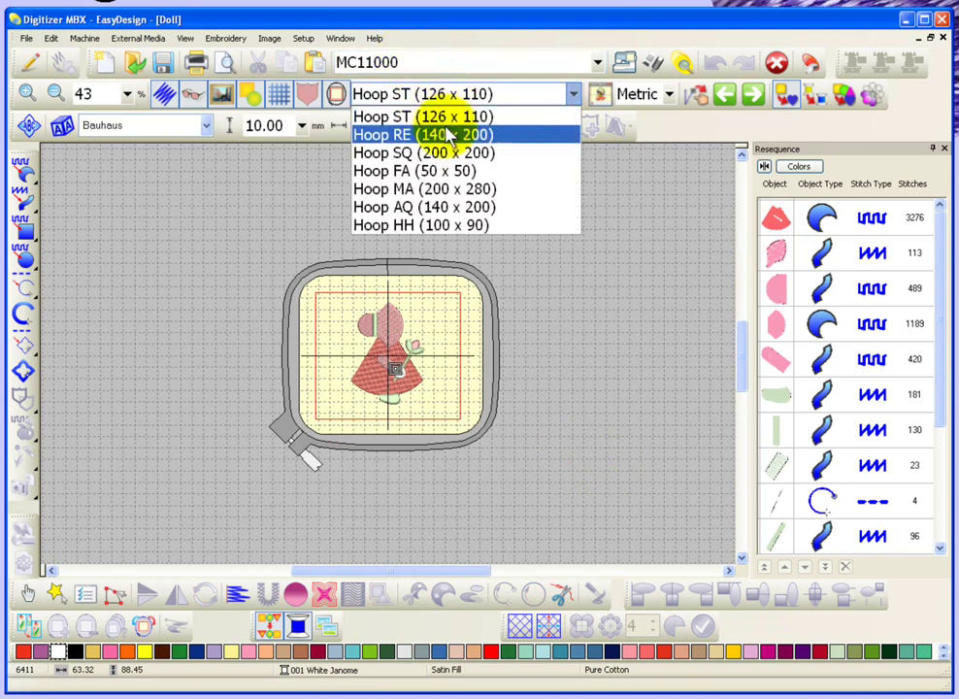
left_click(480, 153)
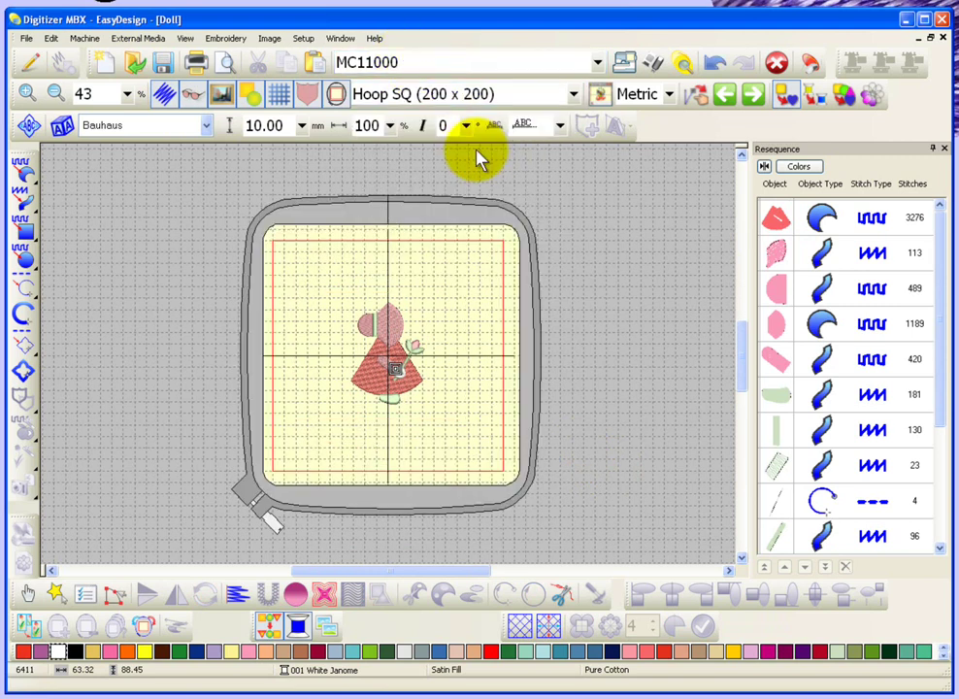
left_click(367, 323)
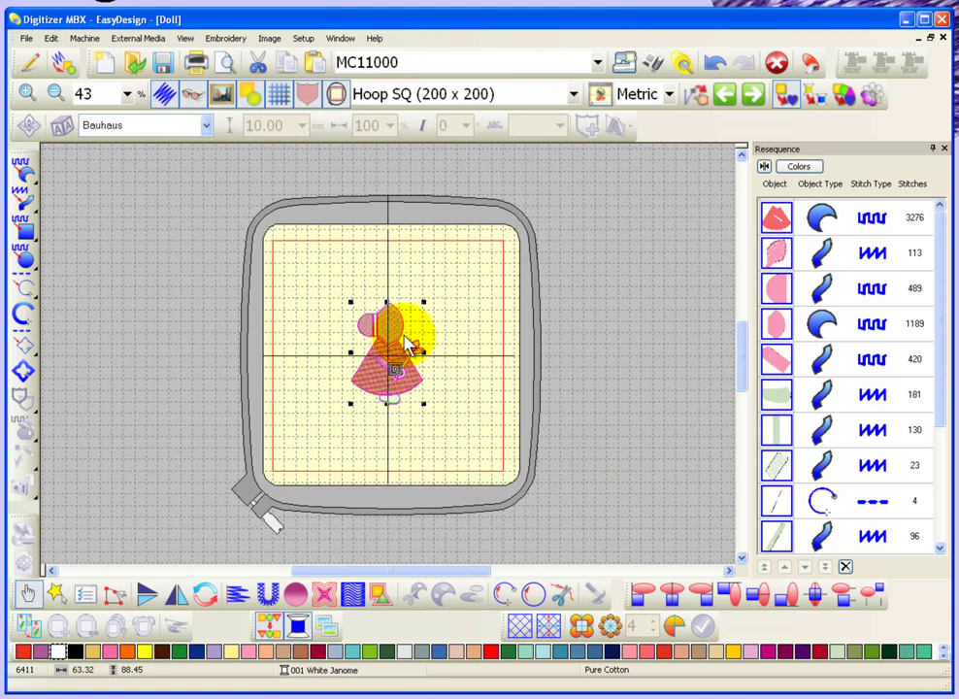
Step: Move the doll to the top-right quarter and mirror it into all four corners (25786 stitches)
left_click_drag(406, 342, 485, 283)
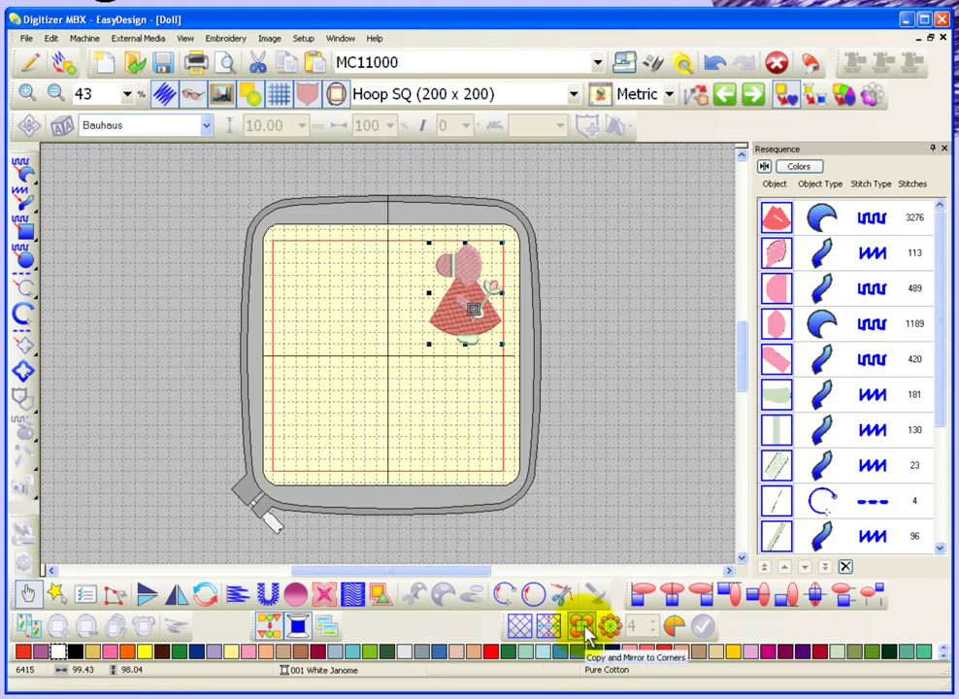
left_click(583, 629)
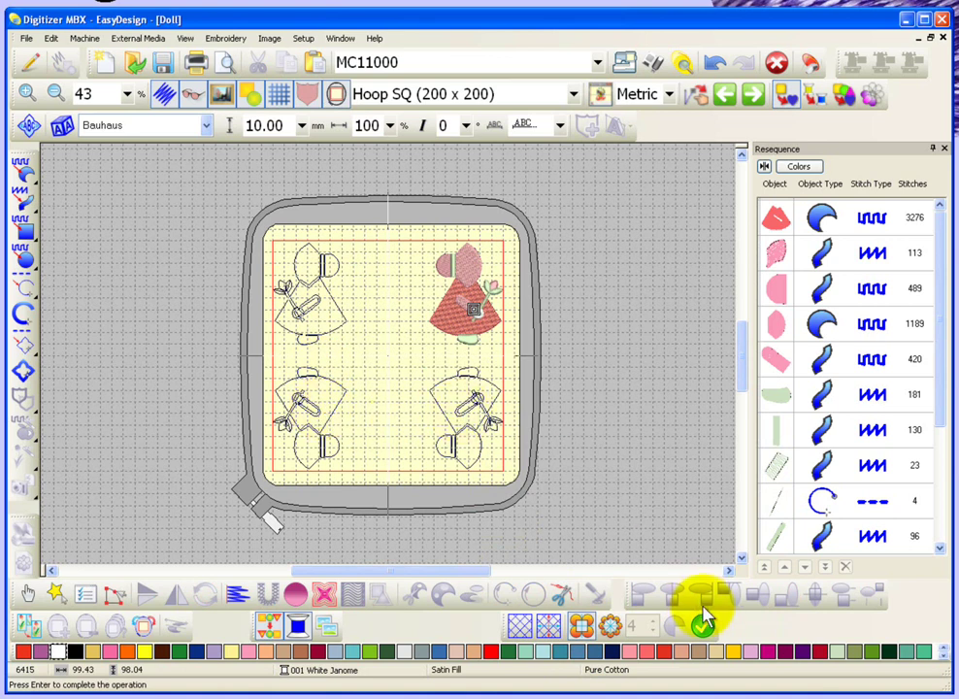
left_click(703, 627)
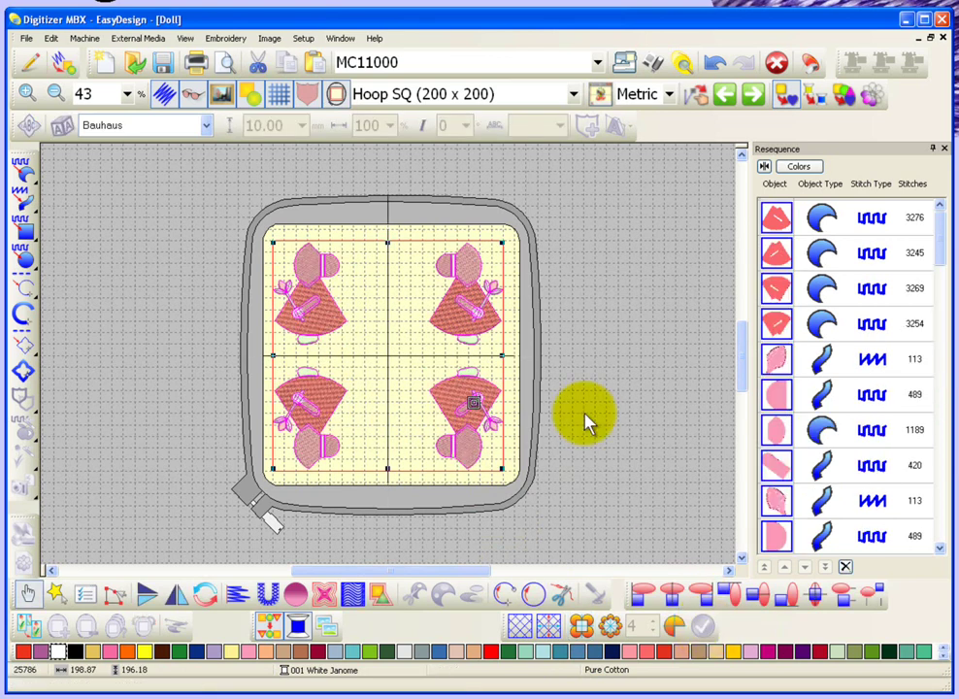
Step: Undo the mirrored doll copies and list the design by thread colour
left_click(604, 270)
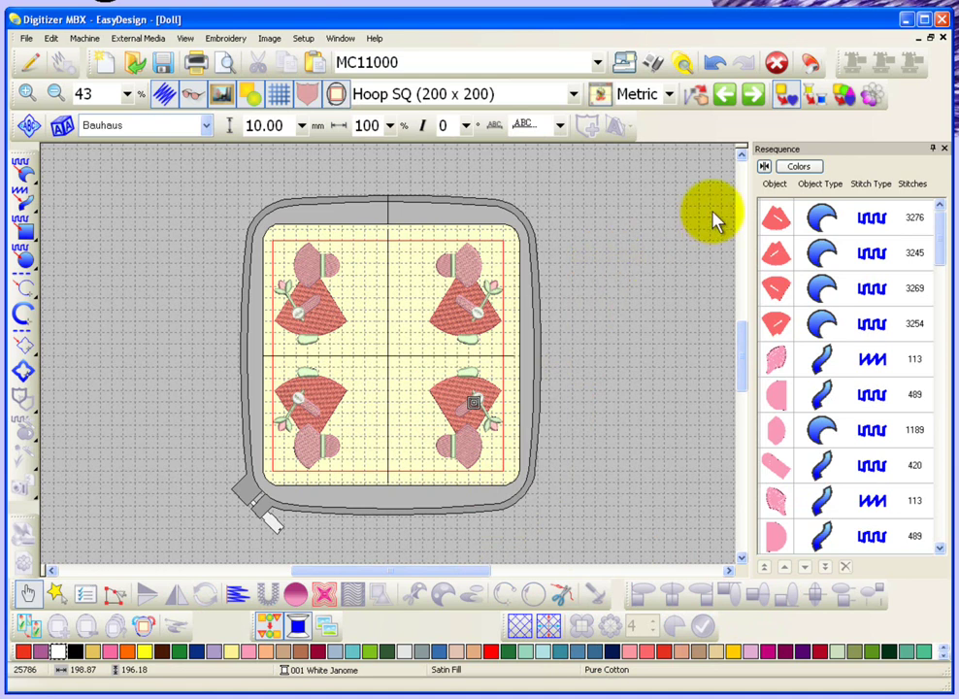
left_click(716, 68)
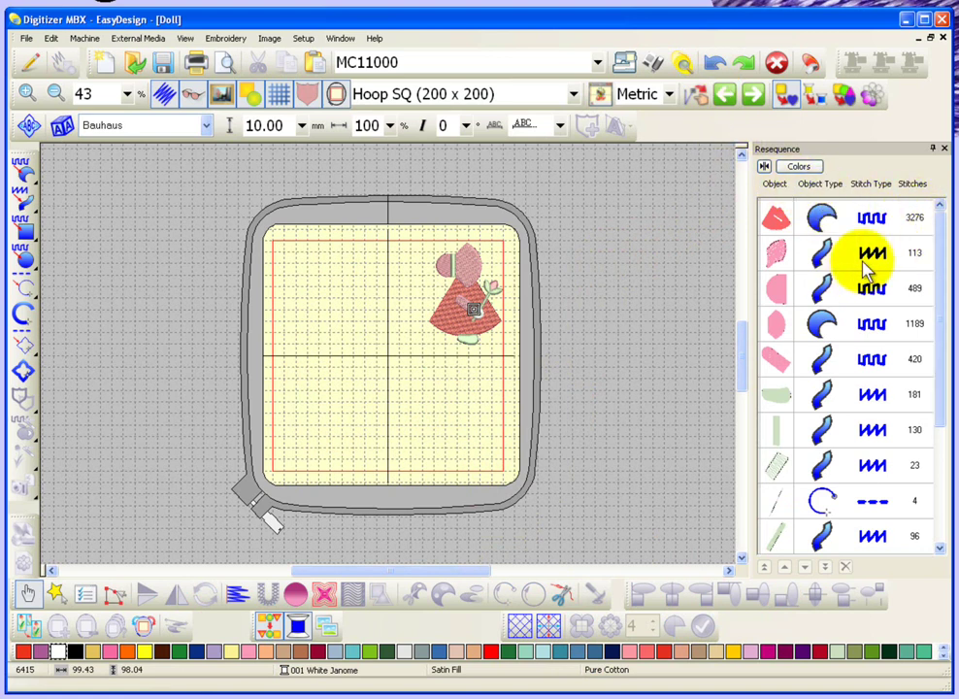
left_click(801, 168)
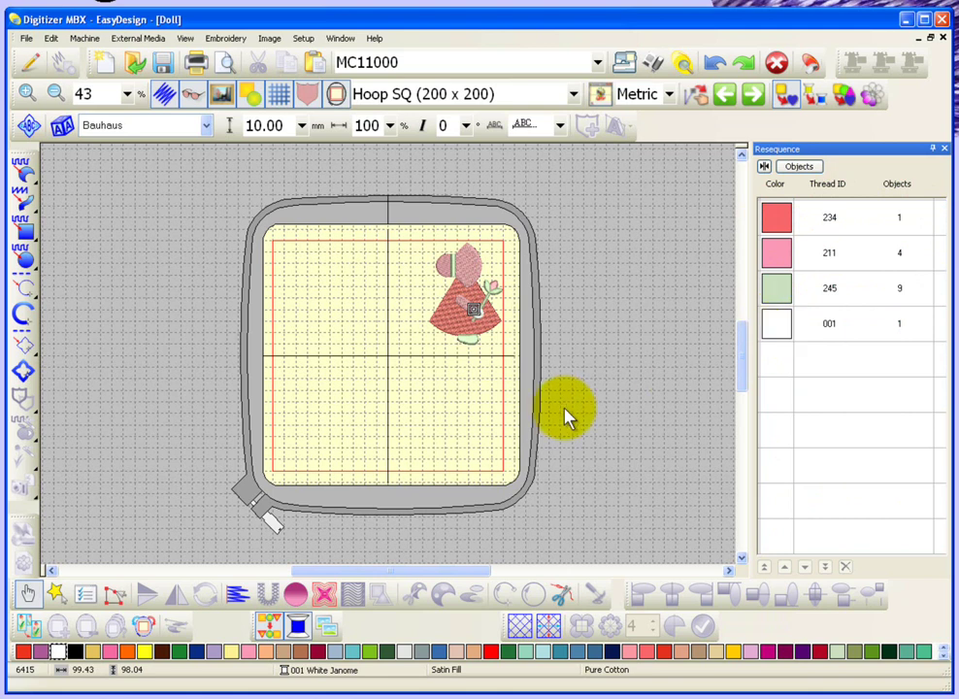
Step: Mirror the whole doll into the four corners again, listing threads 234, 211, 245 and 001
key("ctrl+a")
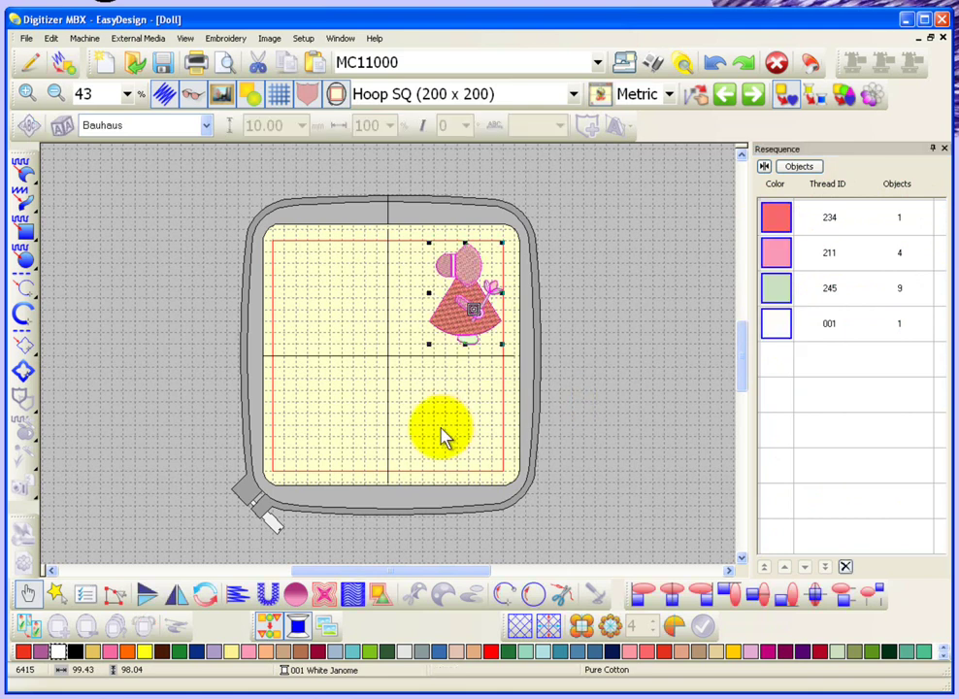
left_click(583, 627)
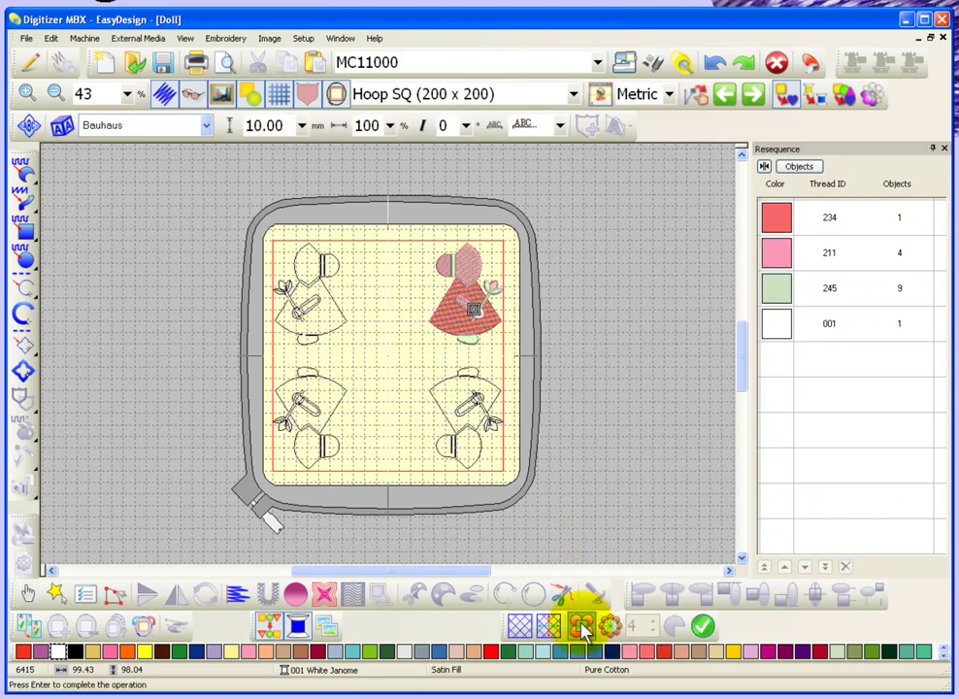
left_click(702, 626)
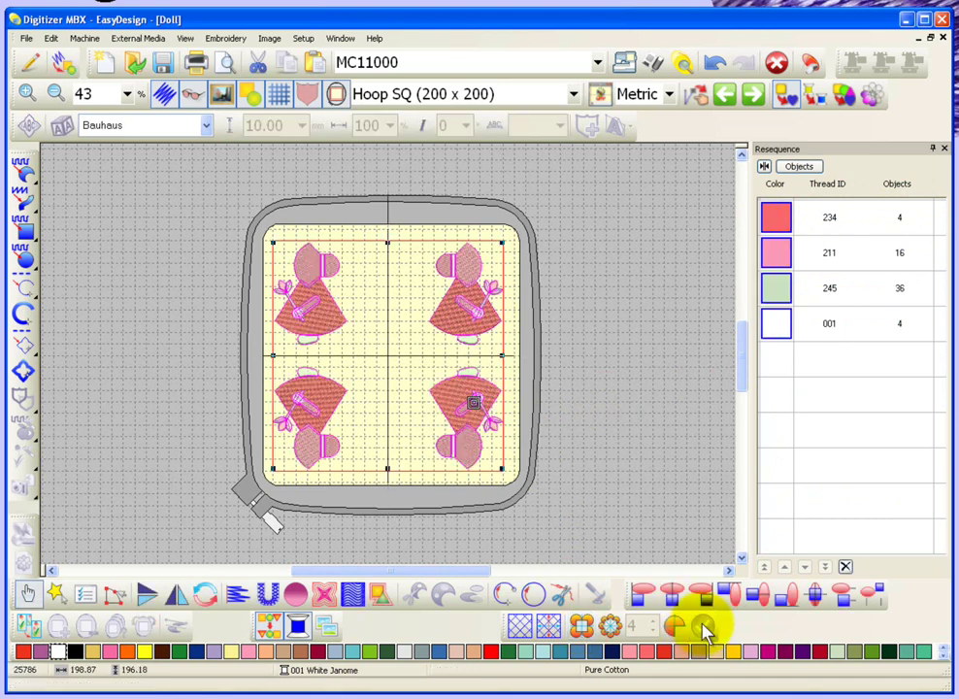
left_click(568, 284)
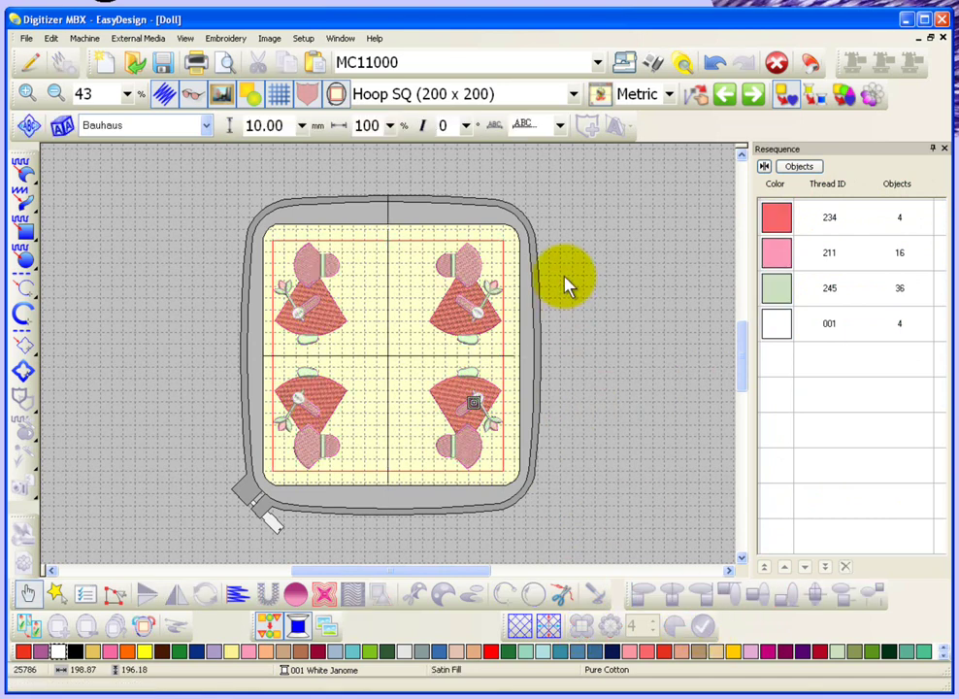
left_click(777, 219)
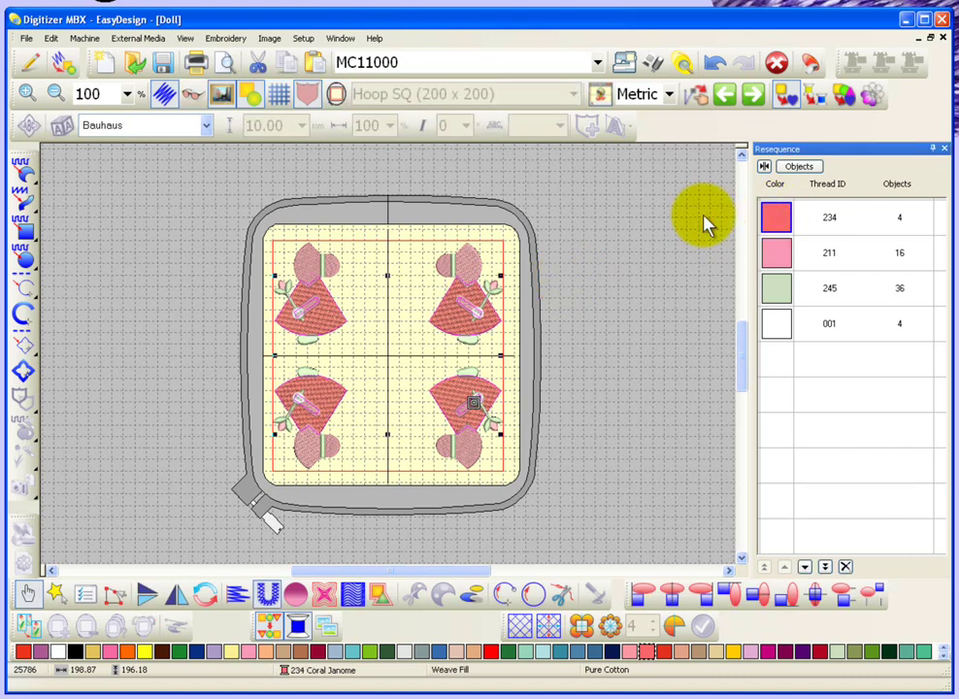
left_click(194, 94)
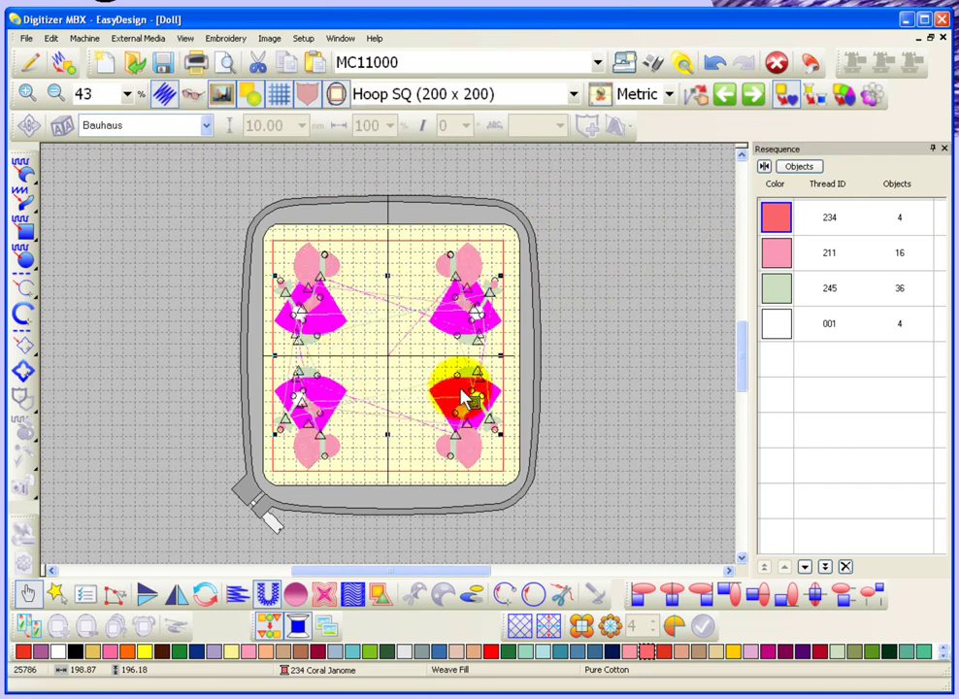
left_click(779, 253)
left_click(779, 287)
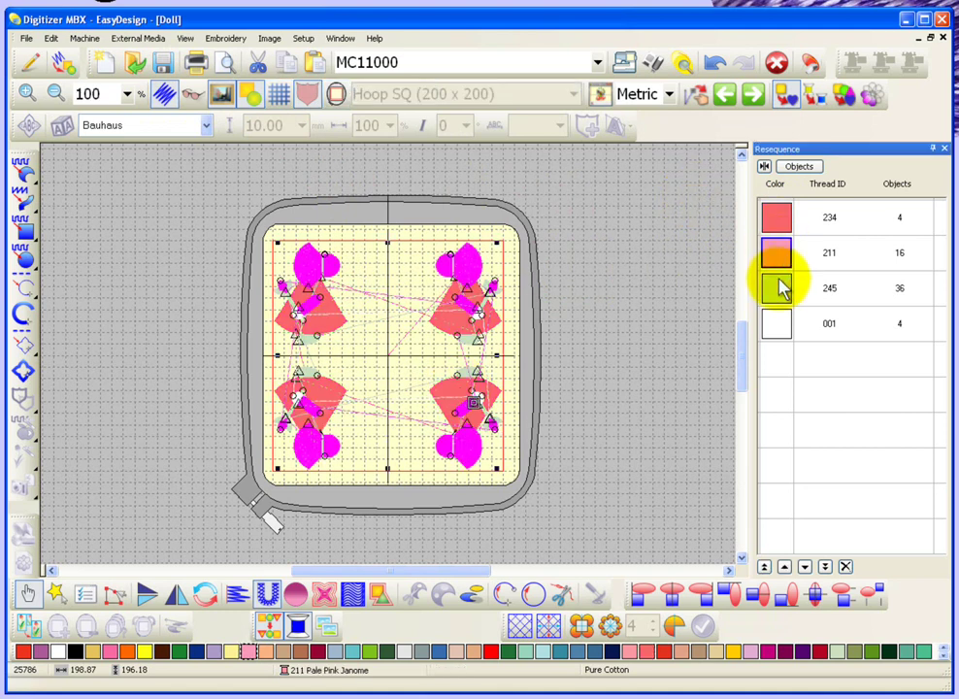
left_click(780, 329)
left_click(642, 322)
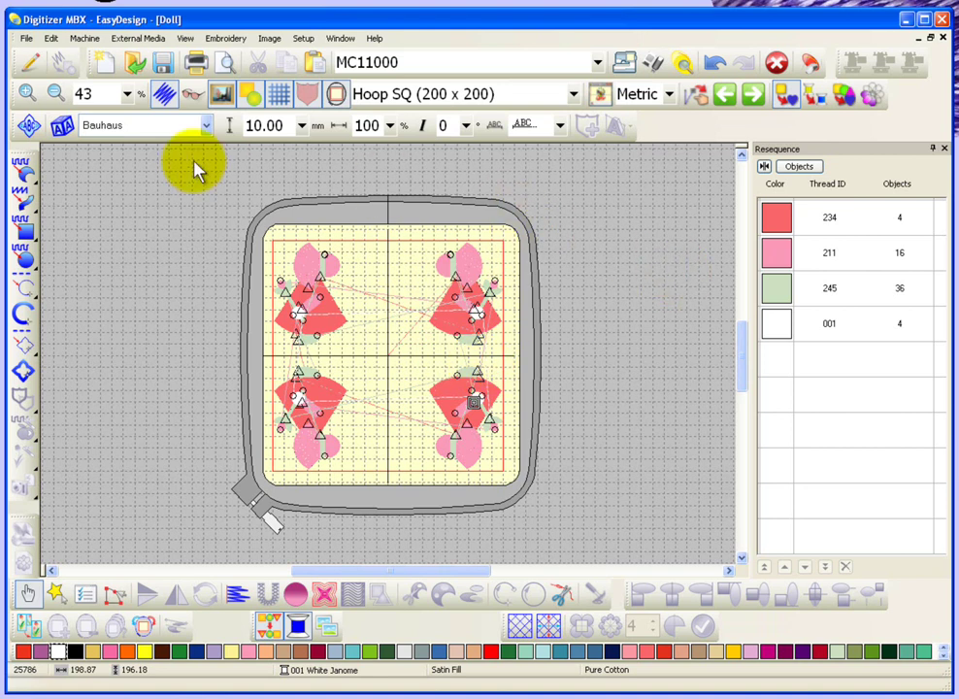
Step: Preview the Embroidery Album's Flower1 through Flower7 designs, then open the Flower8 rose
left_click(138, 63)
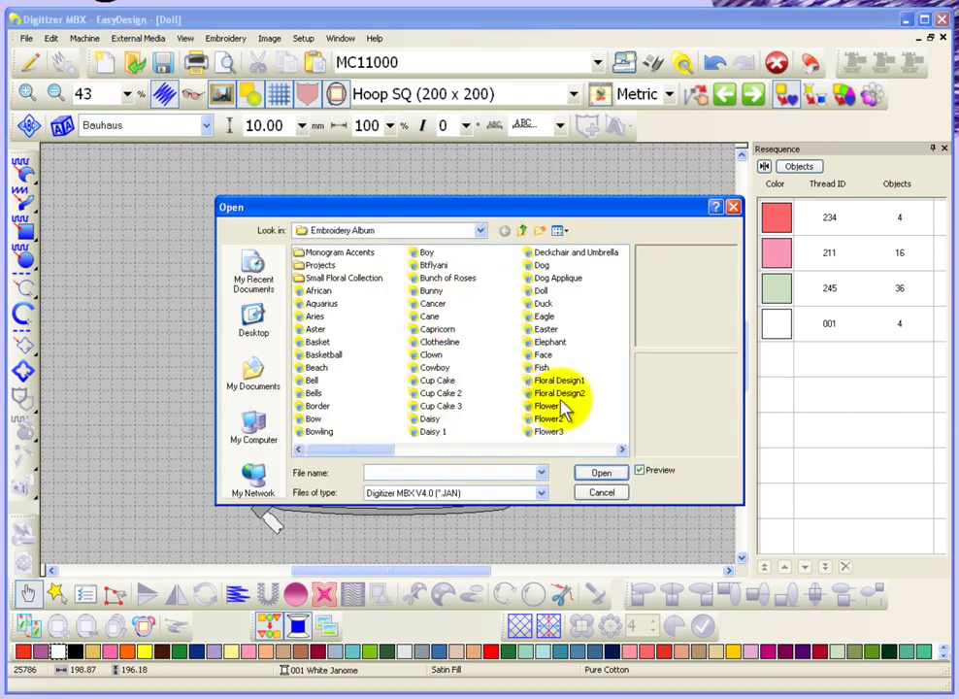
left_click(623, 449)
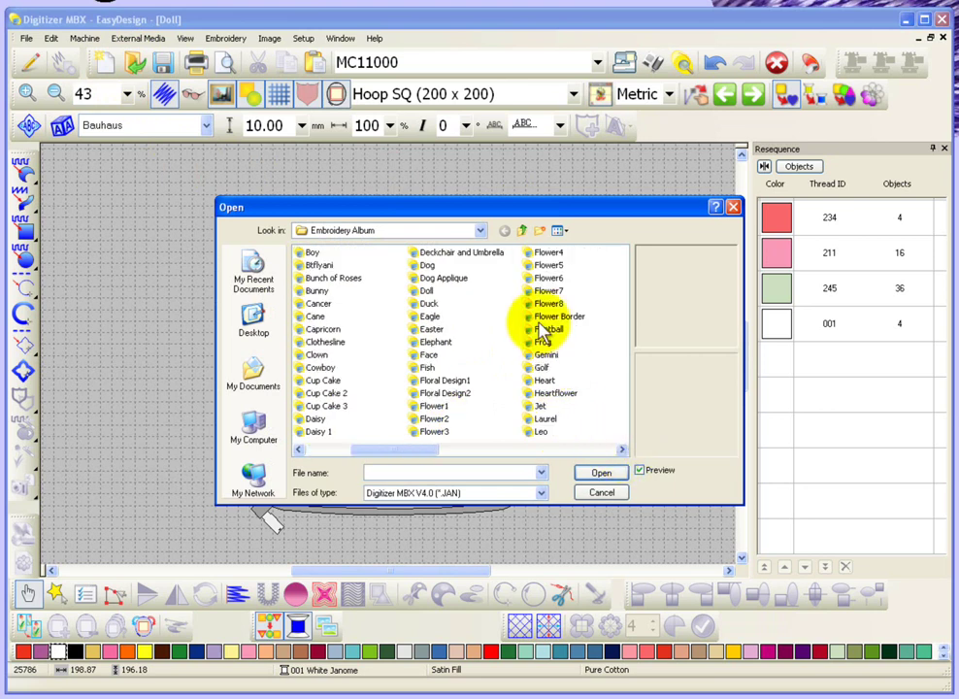
left_click(551, 267)
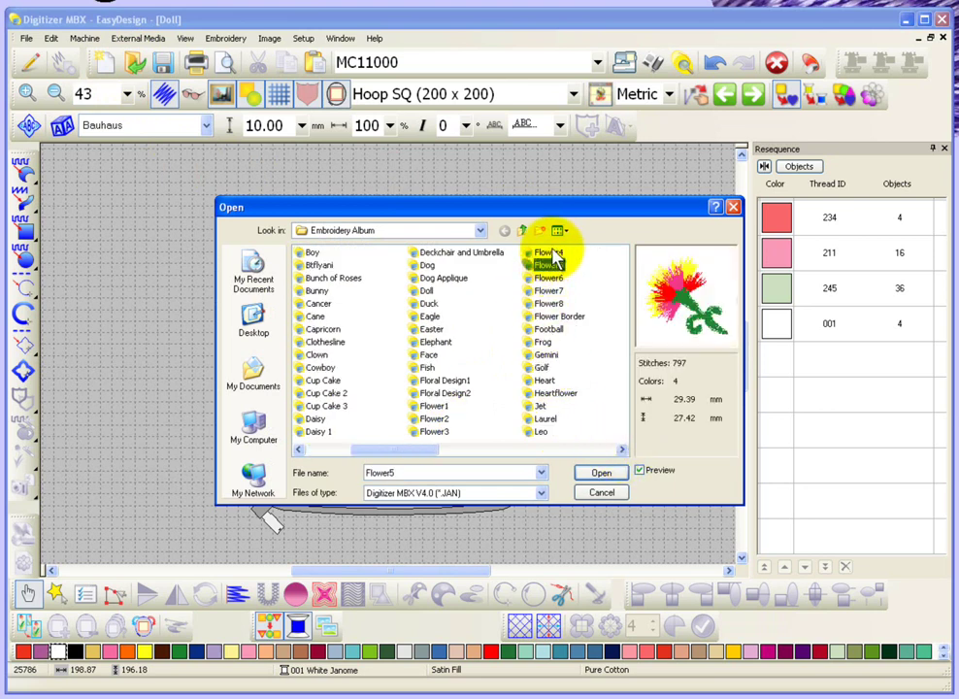
left_click(550, 253)
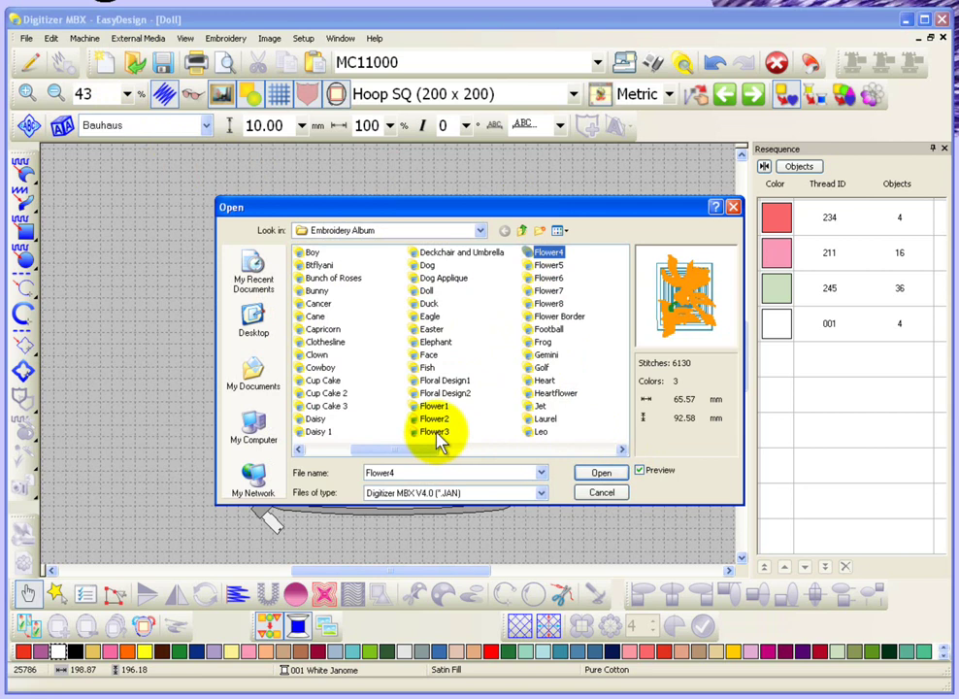
left_click(436, 434)
left_click(437, 419)
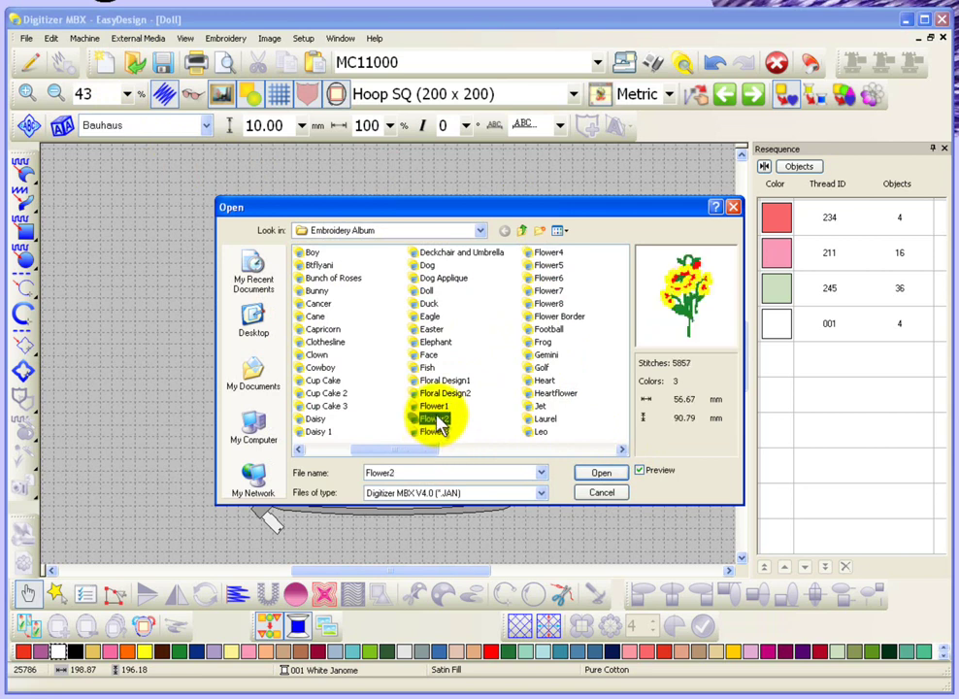
left_click(436, 406)
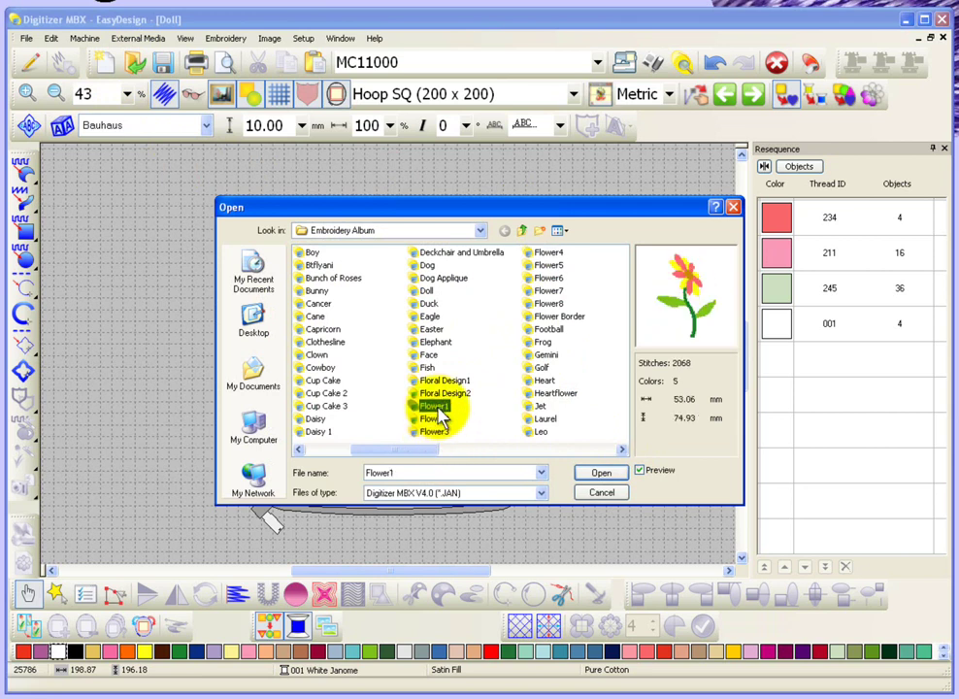
left_click(551, 278)
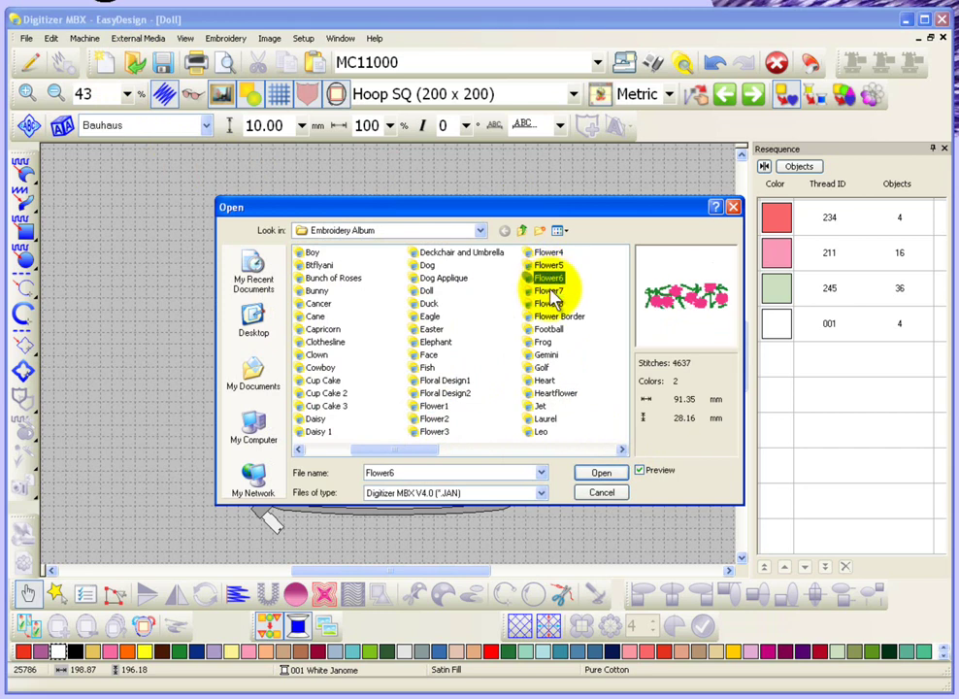
left_click(550, 292)
left_click(550, 303)
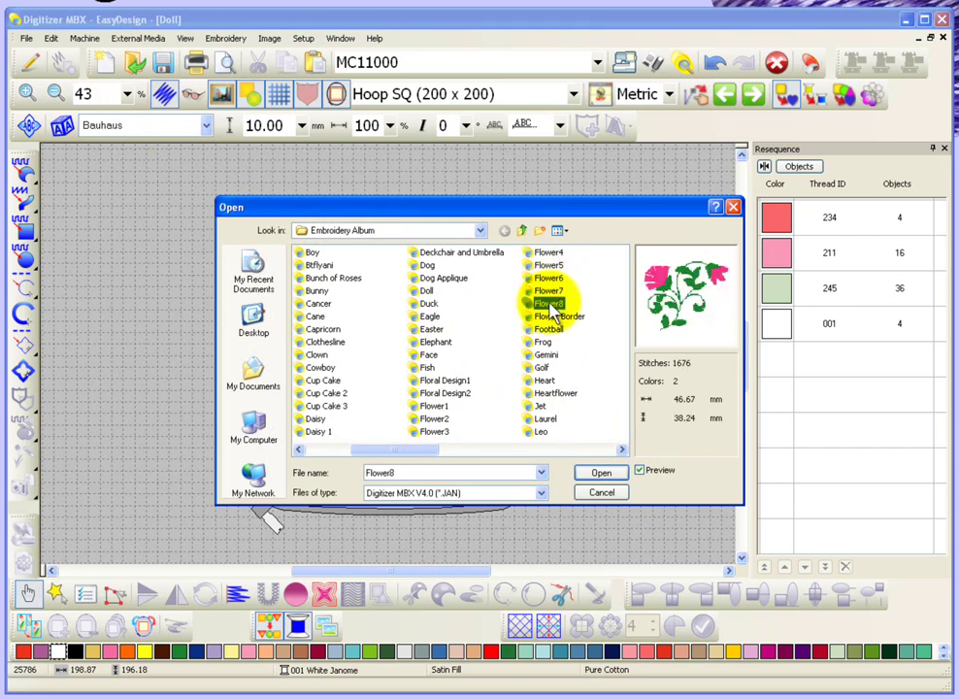
left_click(603, 474)
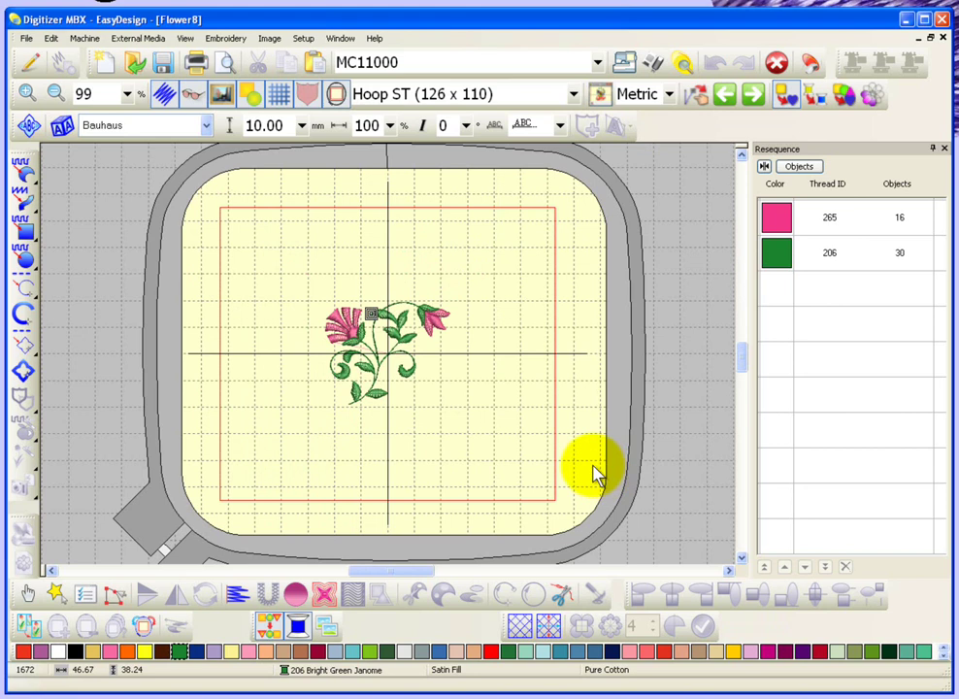
Step: Switch to Hoop SQ (200 x 200) and move the whole flower up near the hoop's top centre
left_click(454, 94)
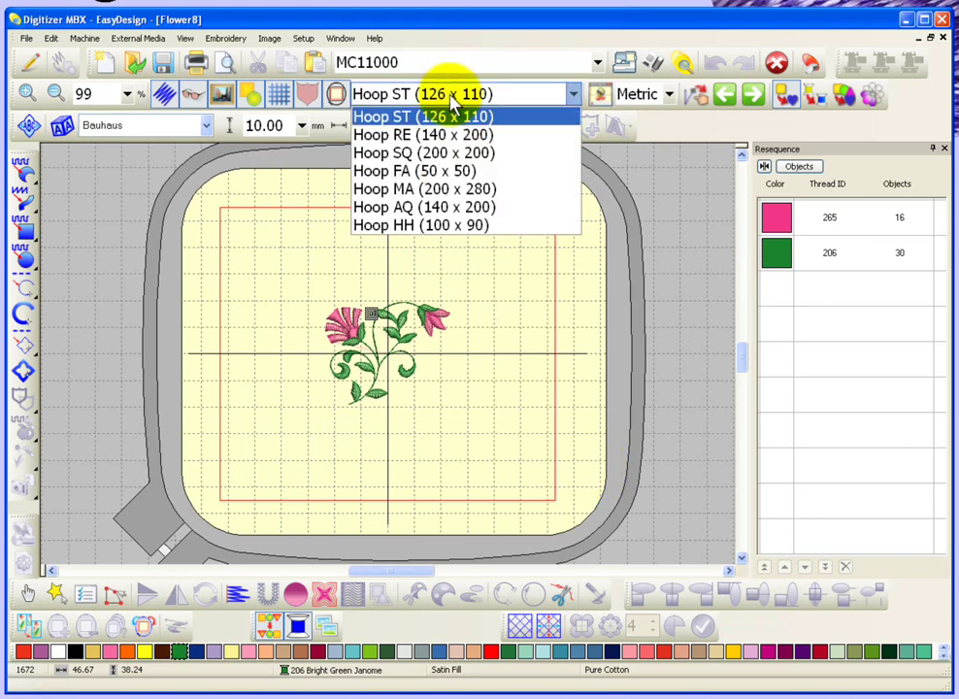
left_click(450, 156)
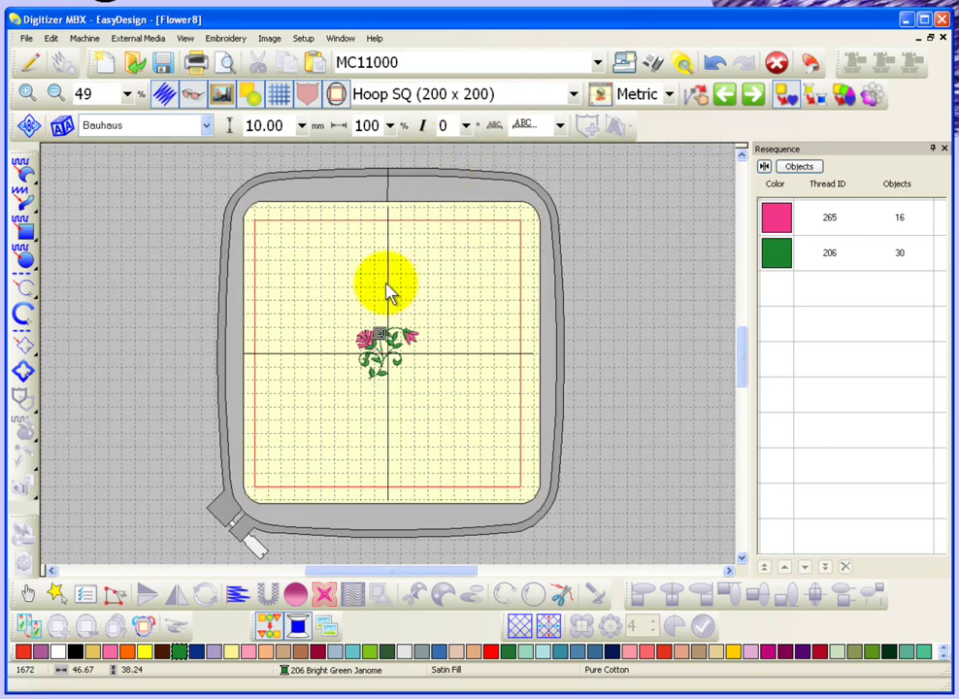
key("ctrl+a")
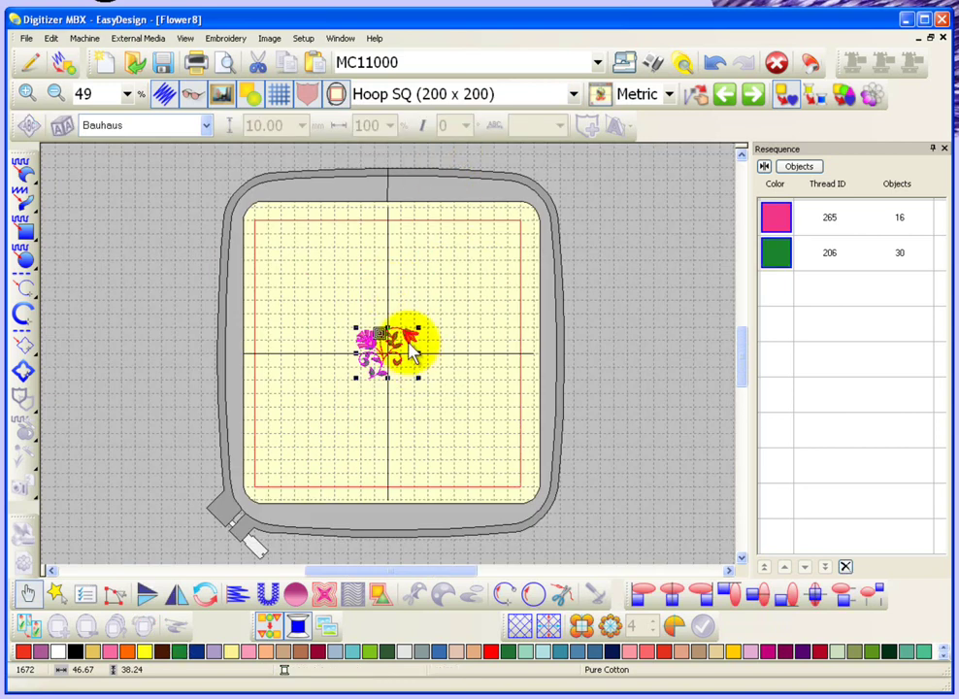
left_click_drag(409, 360, 409, 352)
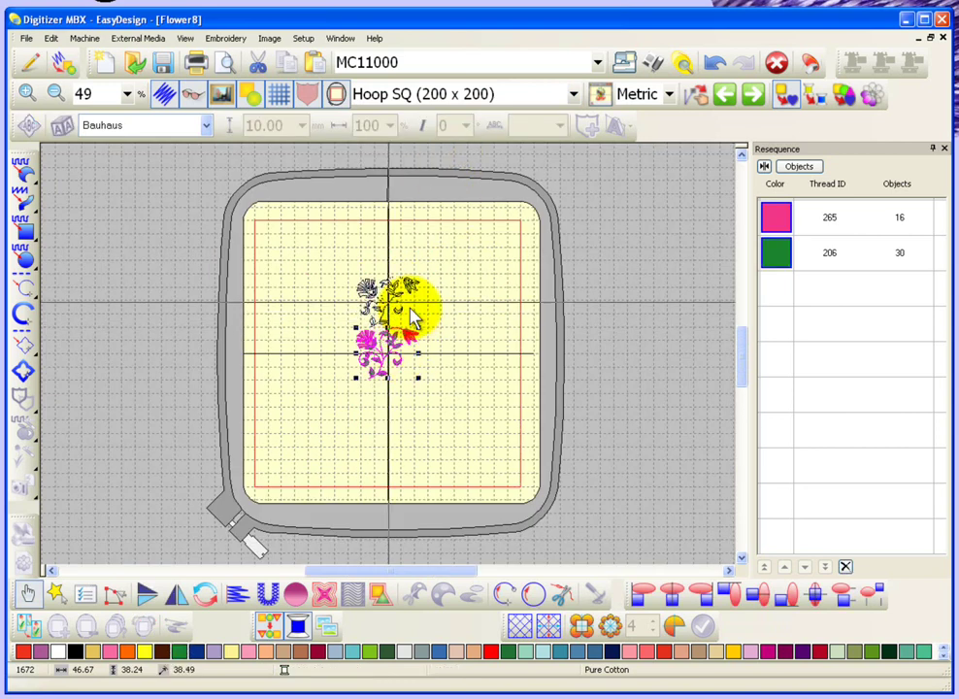
left_click_drag(413, 306, 411, 276)
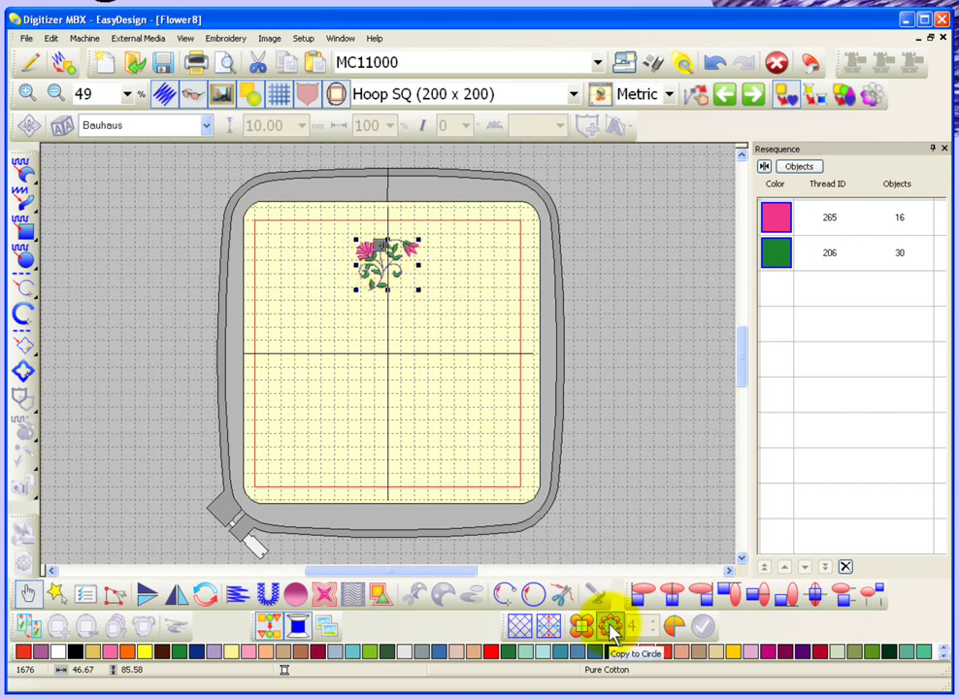
Step: Copy the flower around a circle with the copy count raised from 4 to 9
left_click(612, 630)
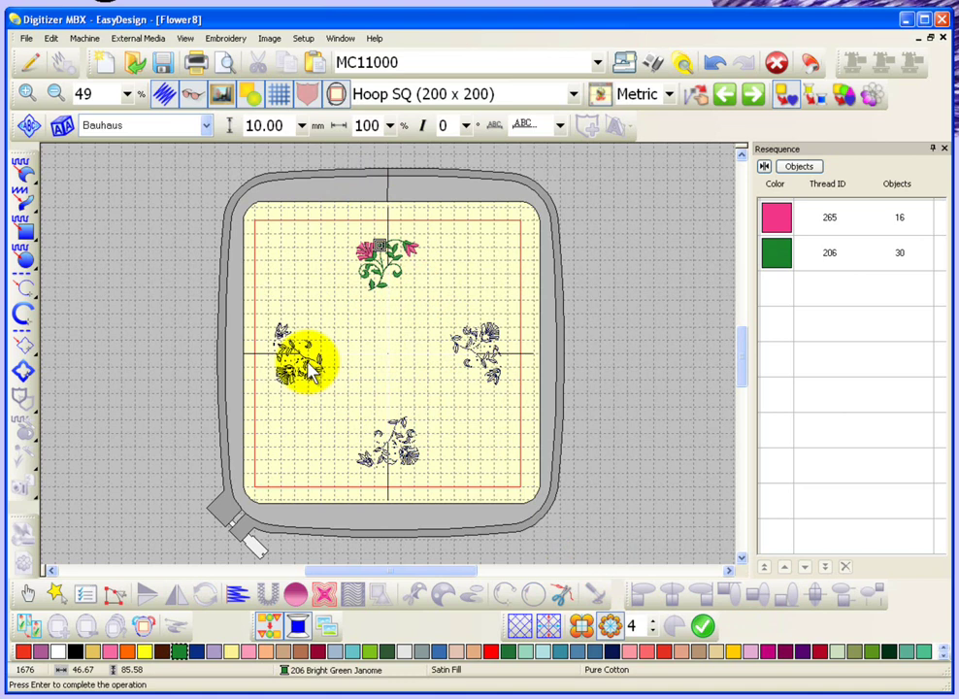
left_click(656, 623)
left_click(656, 623)
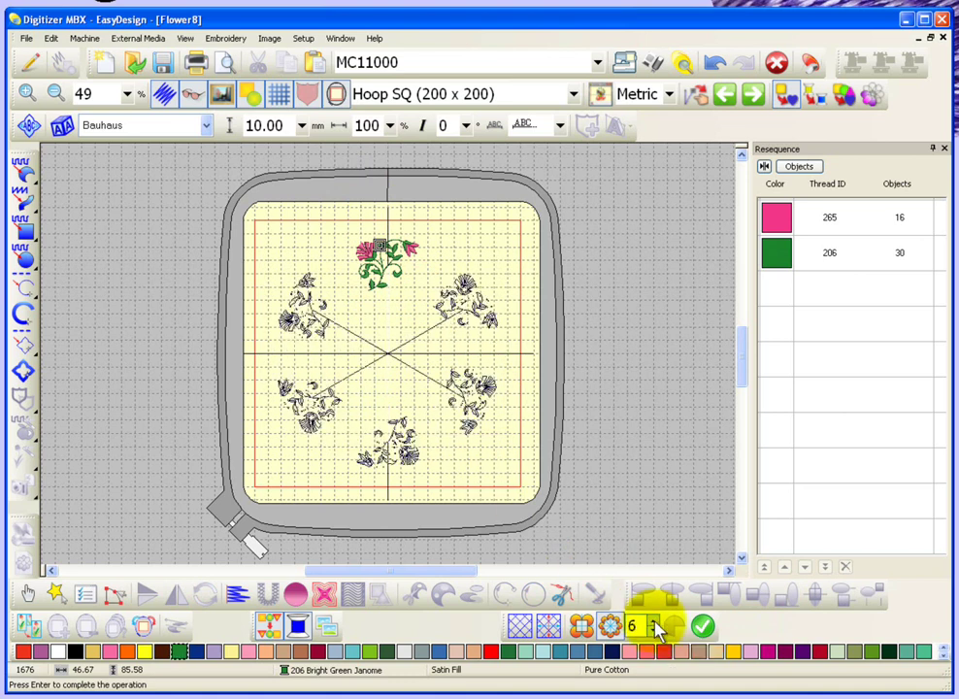
left_click(656, 623)
left_click(655, 622)
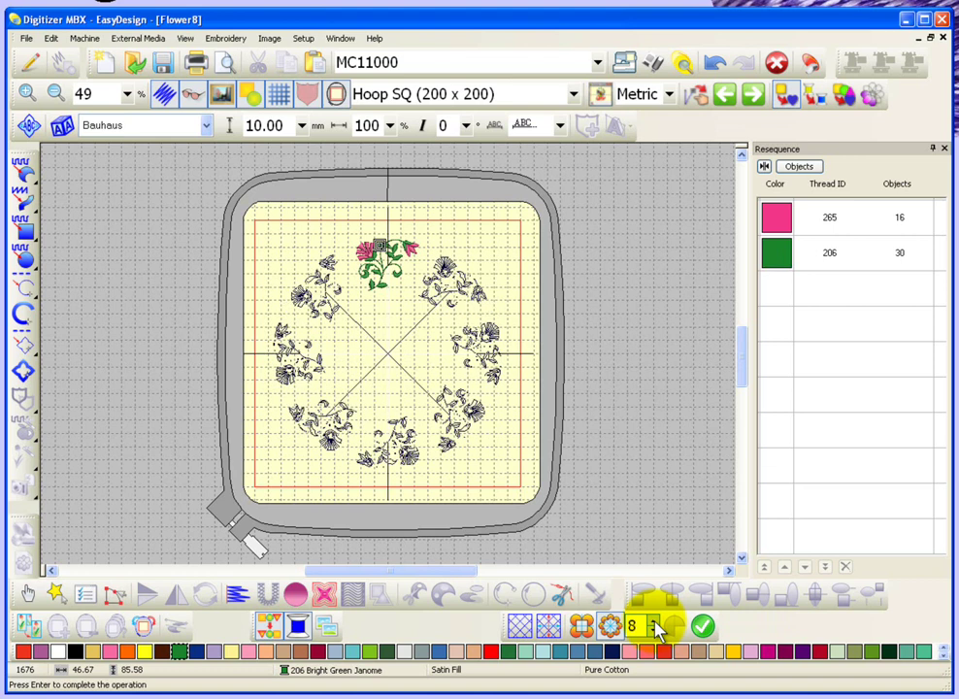
left_click(656, 623)
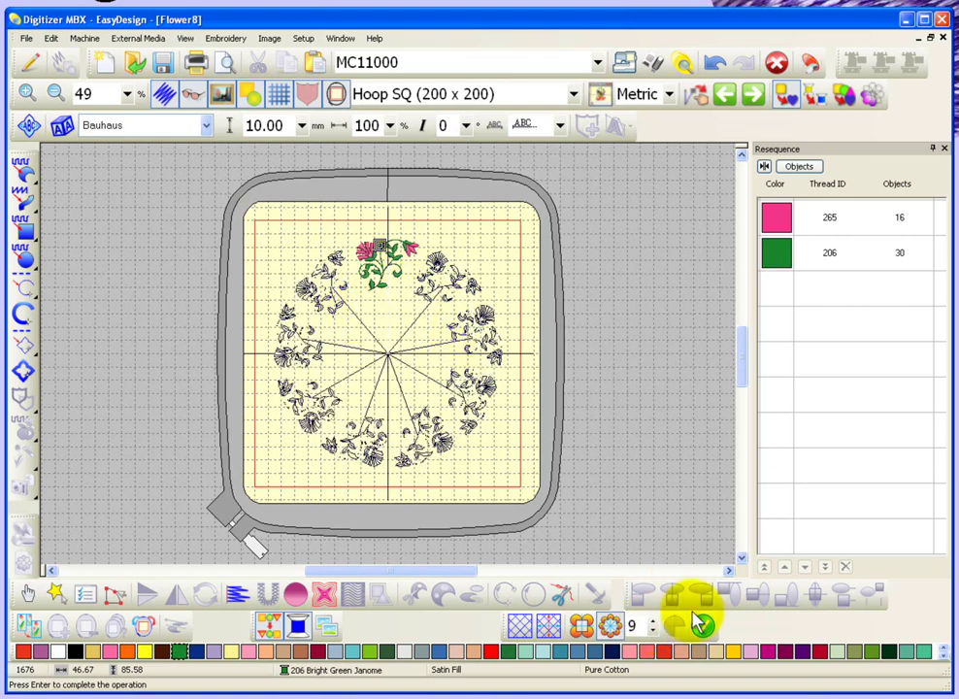
left_click(701, 625)
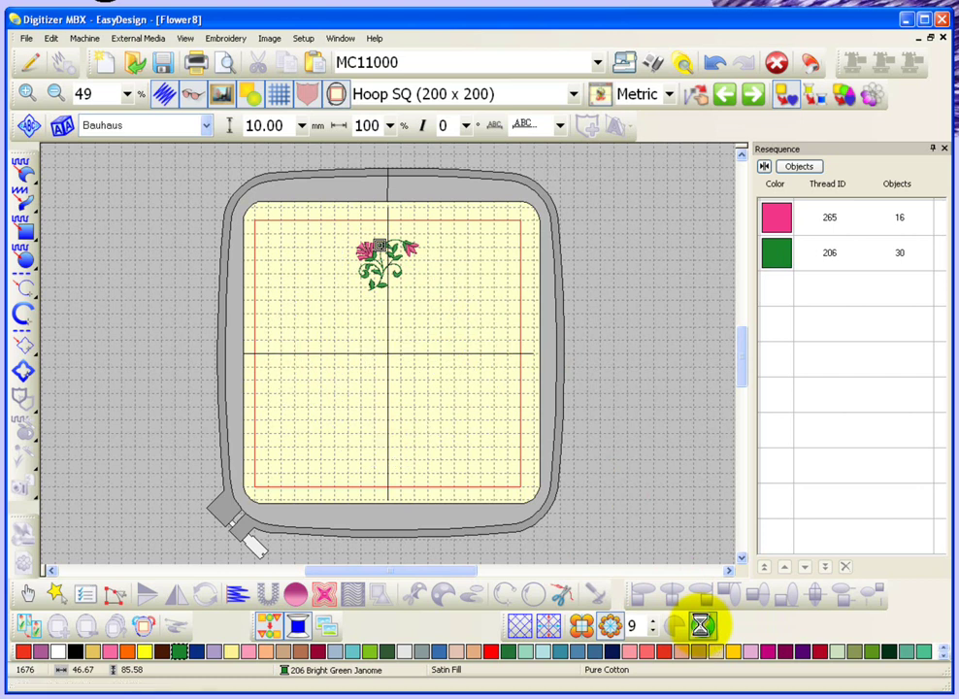
Step: Inspect the wreath's parts stitched in threads 265 and 206, then deselect
left_click(529, 290)
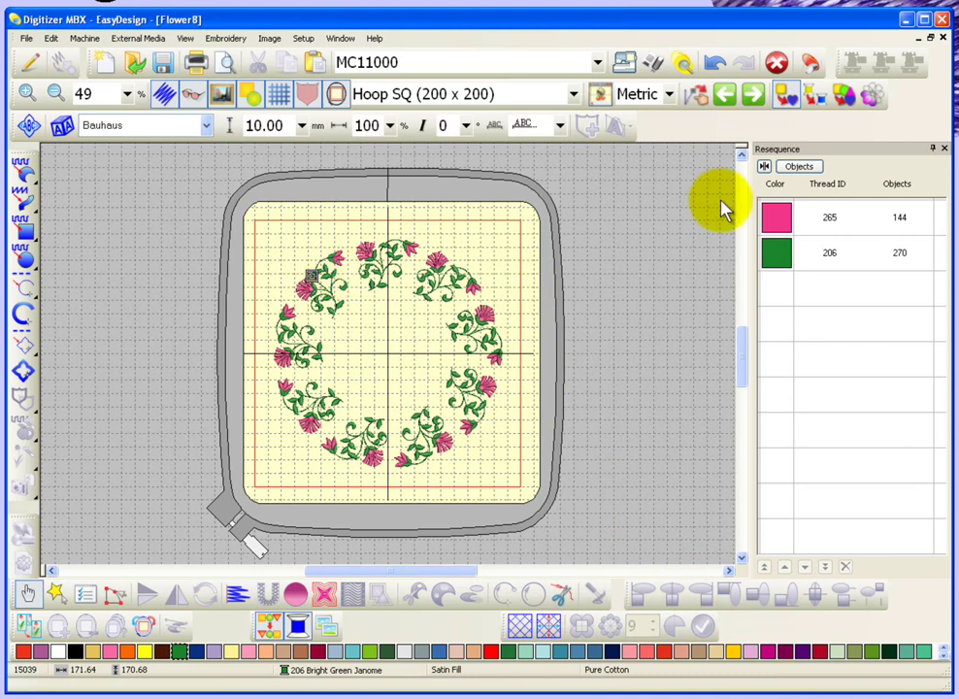
left_click(782, 216)
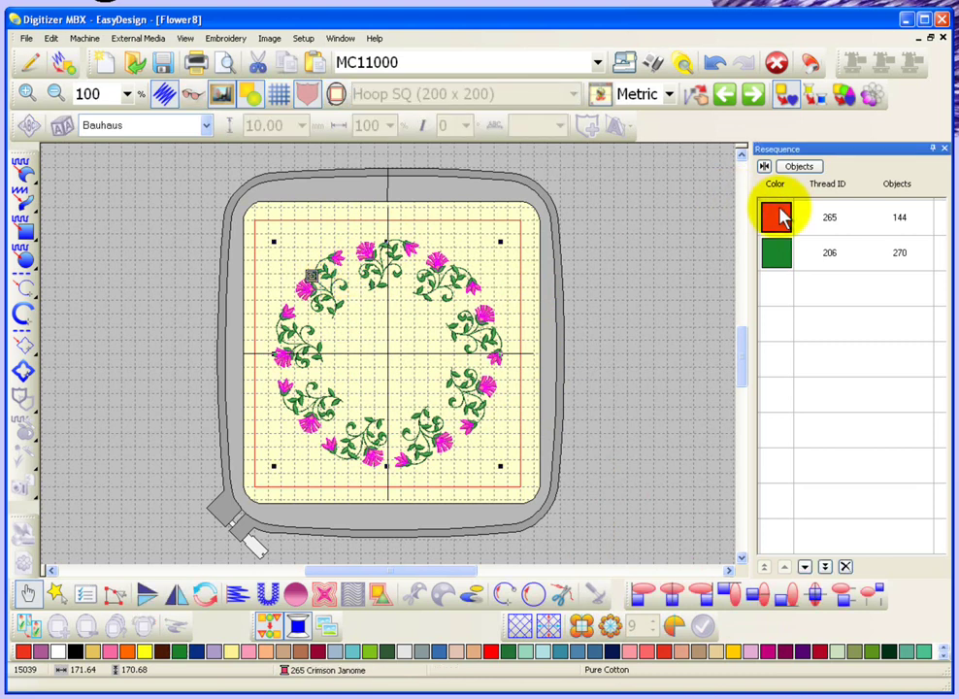
left_click(782, 252)
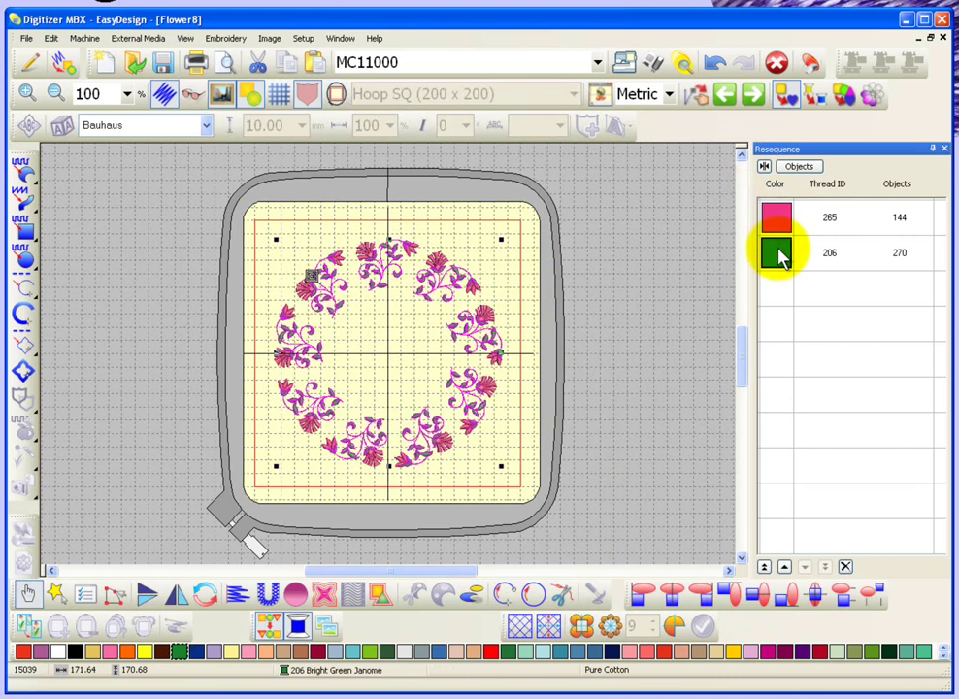
left_click(530, 259)
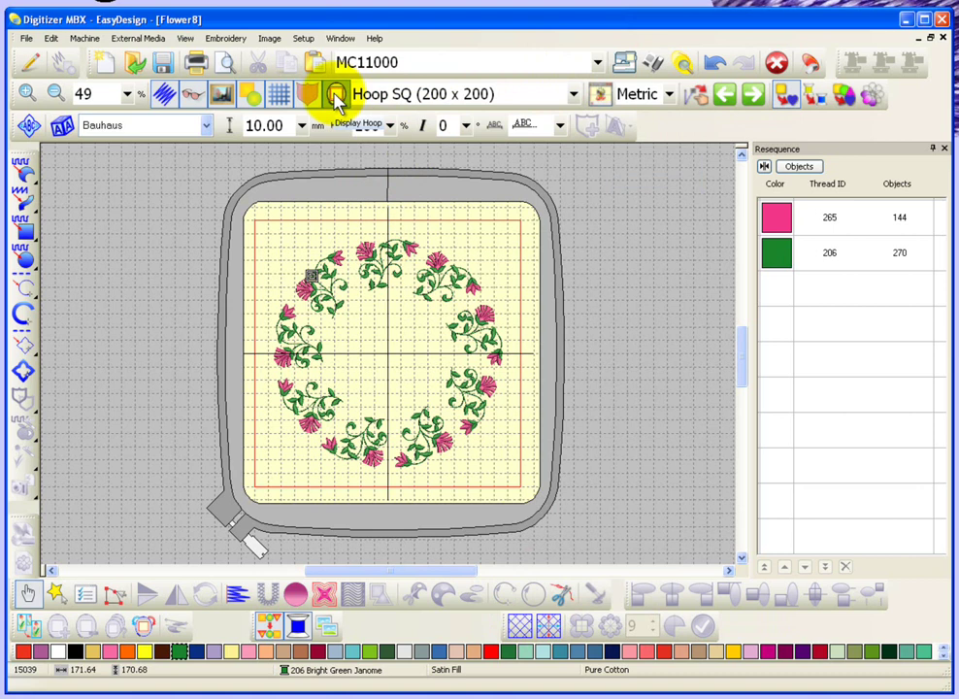
Step: Undo the circular copy, zoom in on the single flower, then redisplay the hoop and zoom out
left_click(336, 97)
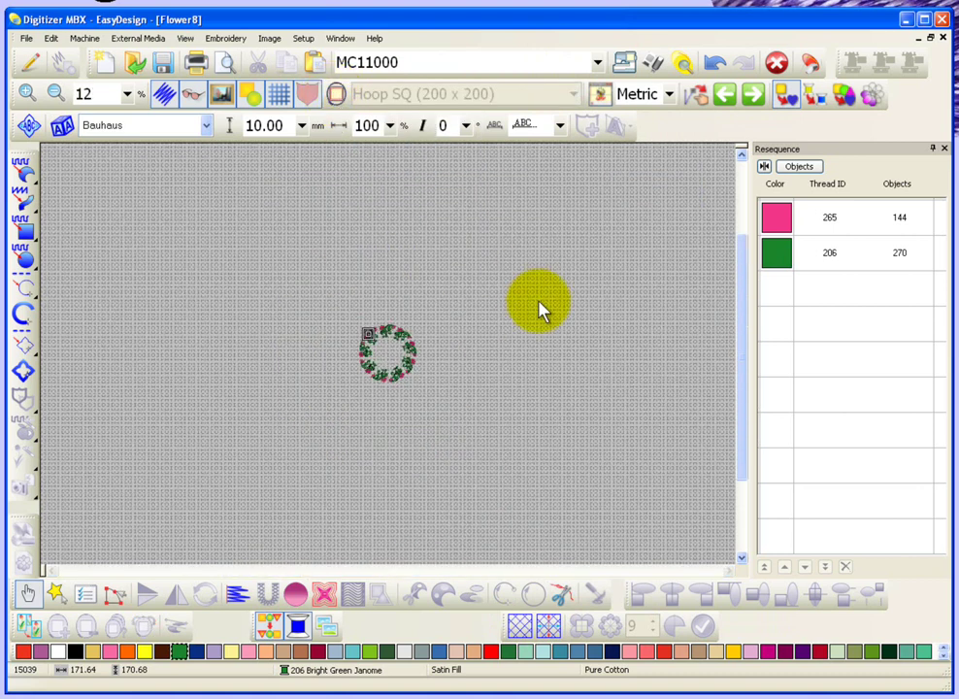
left_click(719, 65)
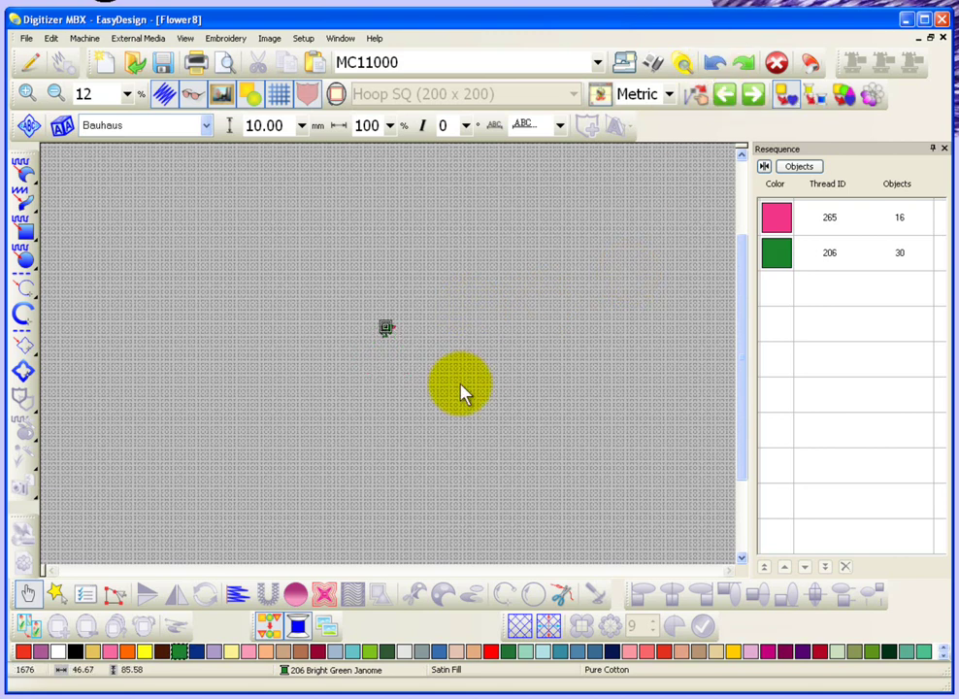
key("b")
left_click_drag(320, 295, 445, 366)
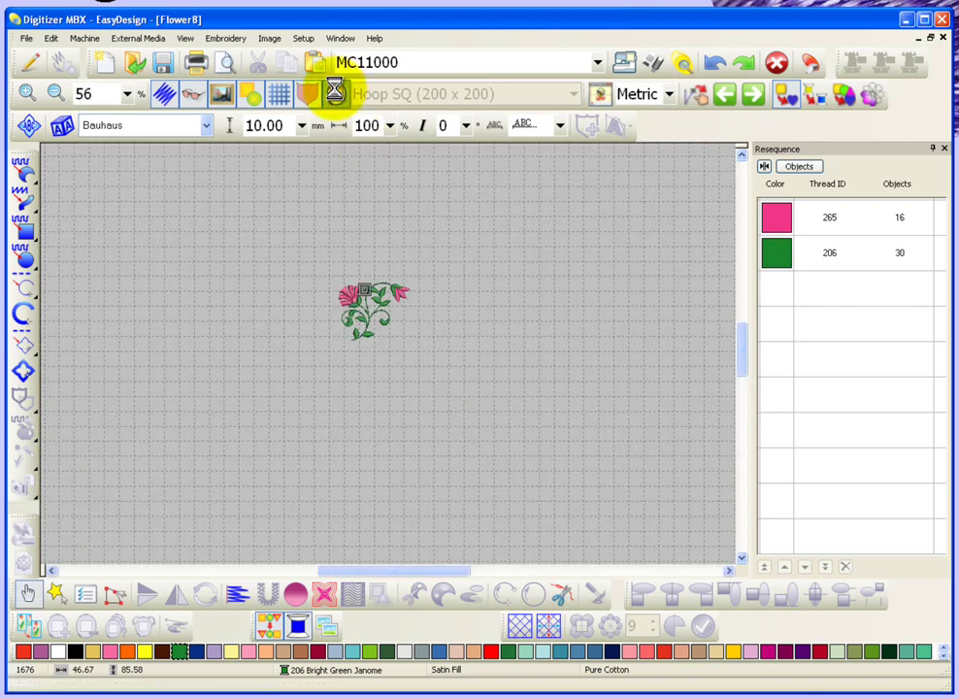
left_click(336, 94)
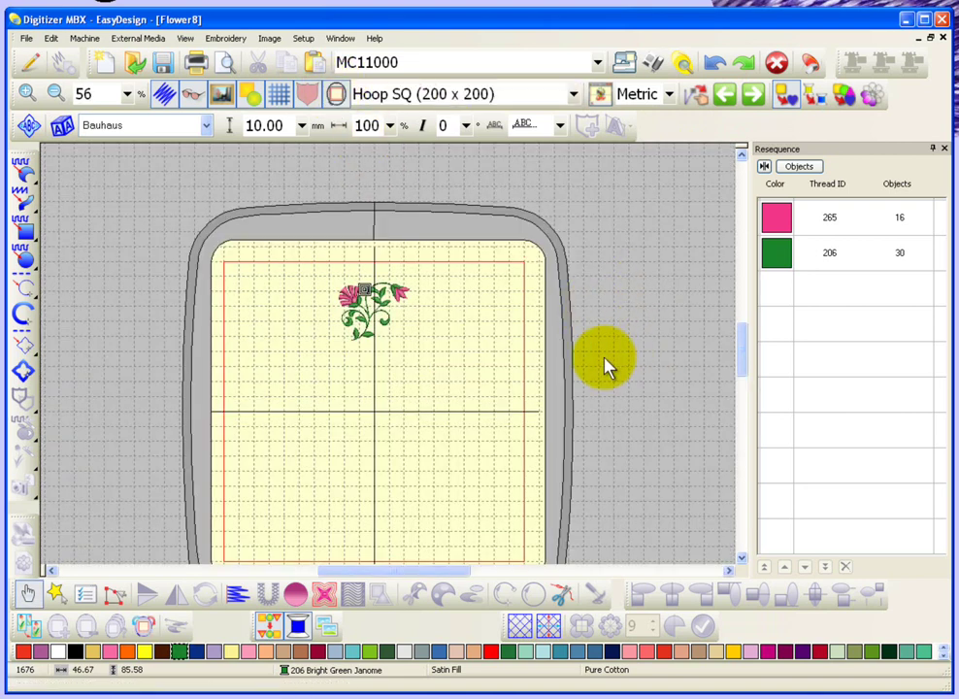
key("shift+z")
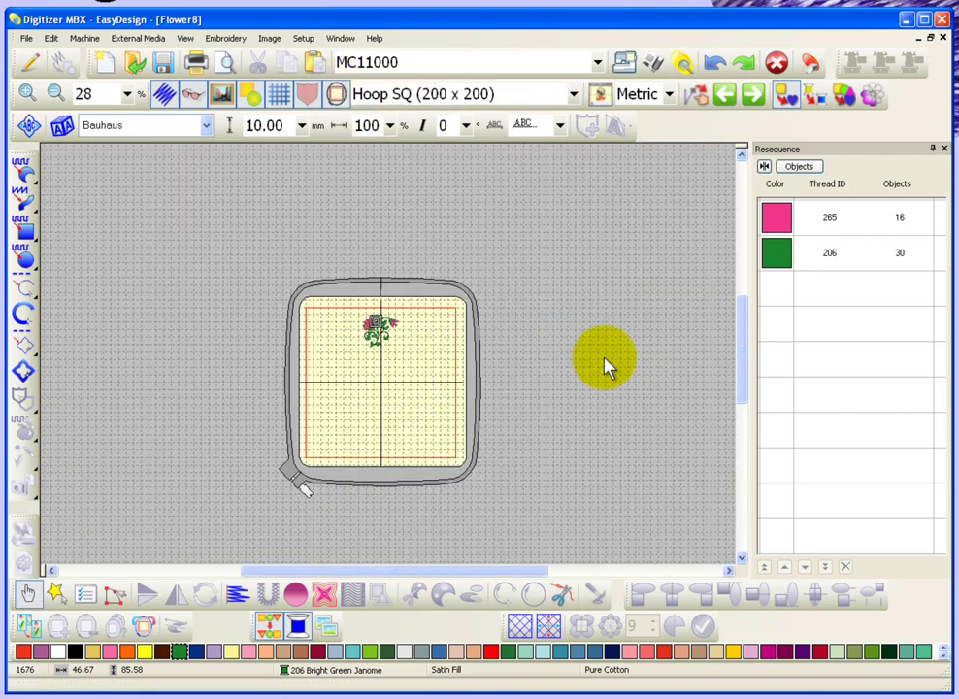
Step: Set the Easy Layout Work Area to a magenta circle with 500 mm diameter
left_click(547, 626)
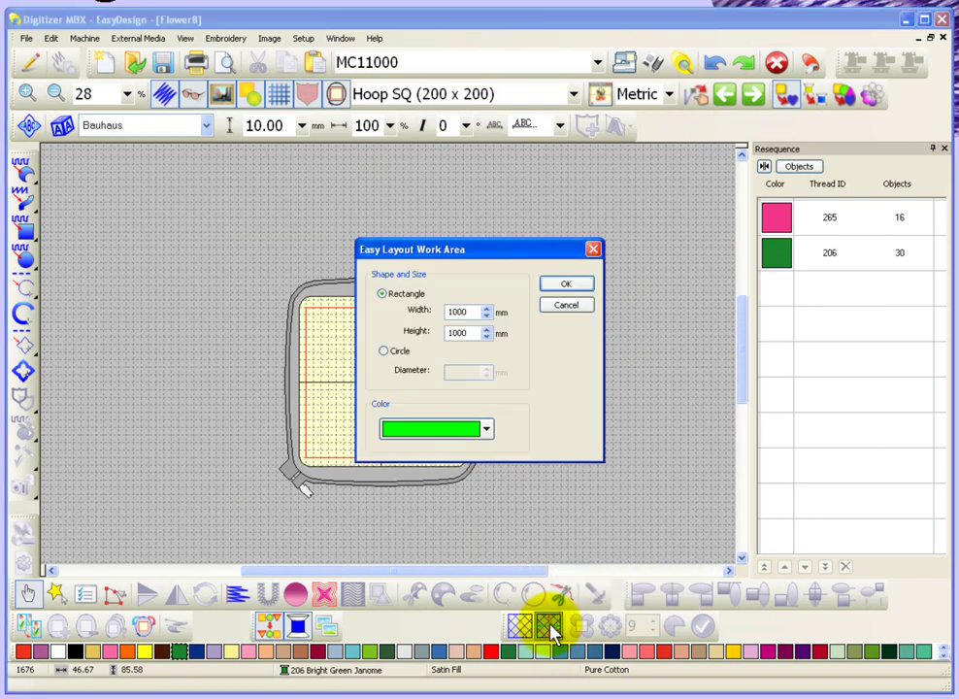
left_click_drag(476, 255, 587, 269)
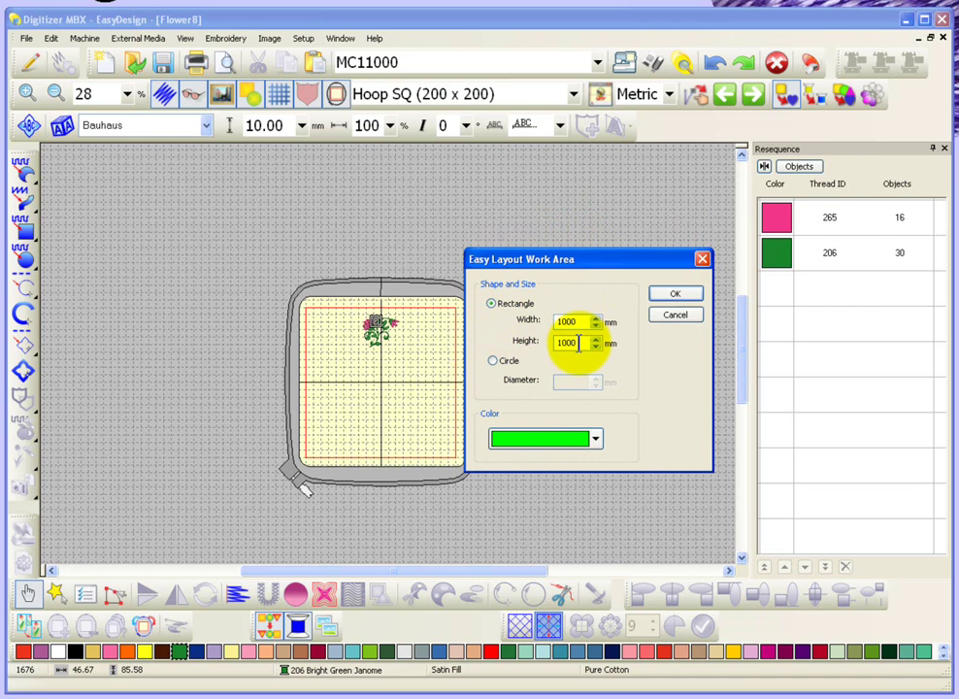
left_click(493, 361)
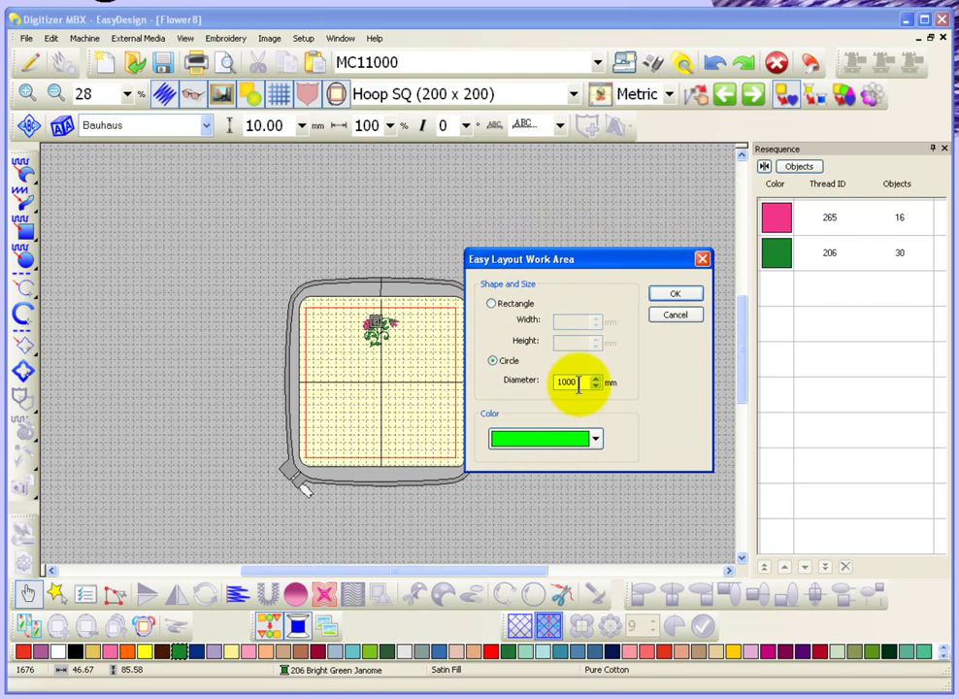
left_click_drag(577, 382, 562, 382)
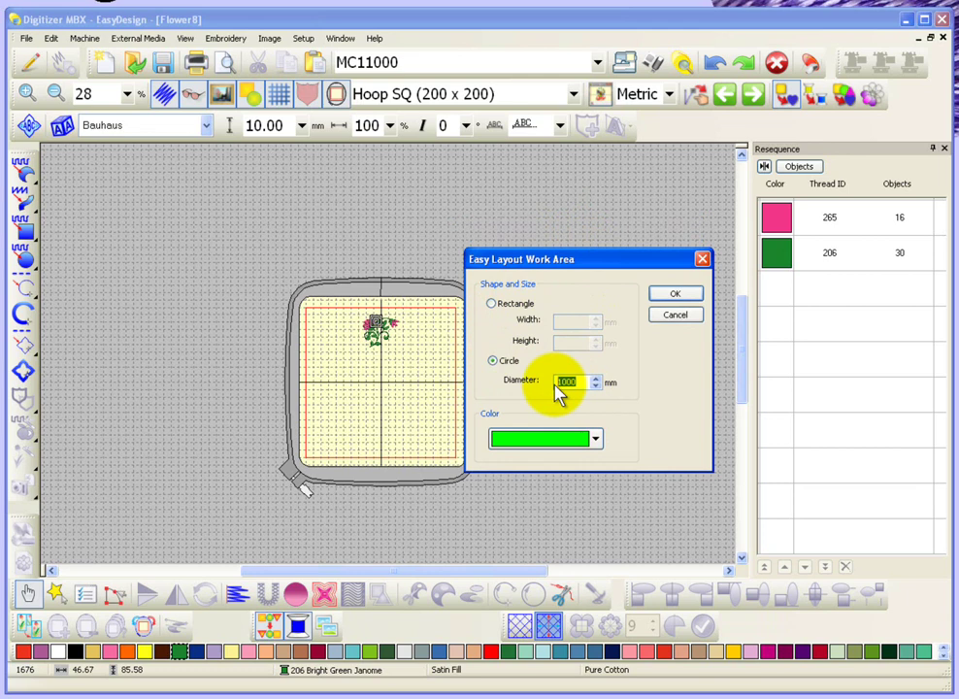
type("500")
left_click(594, 442)
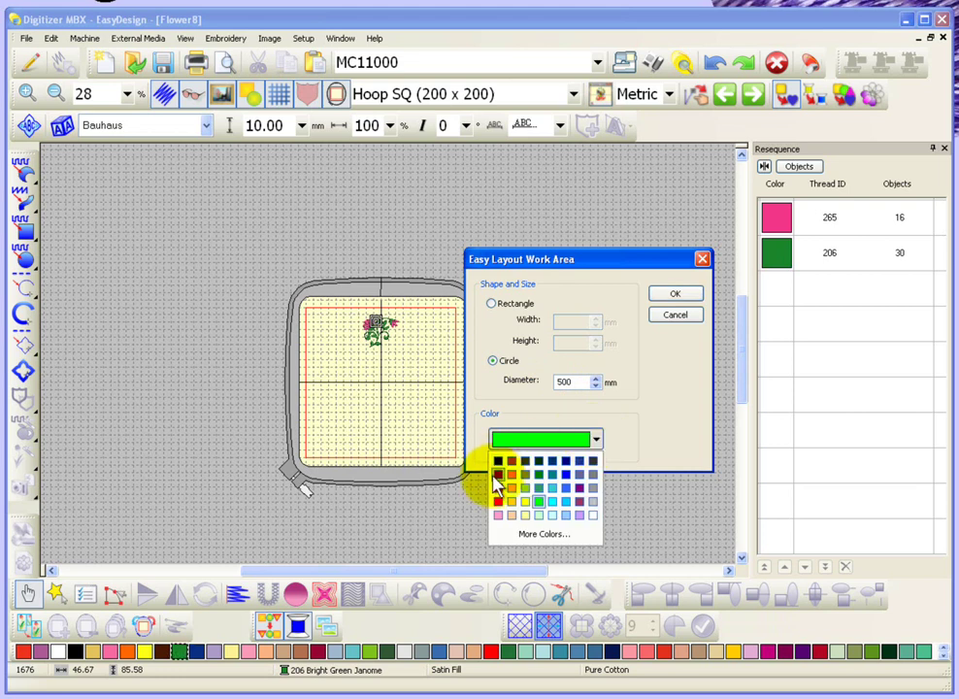
left_click(498, 503)
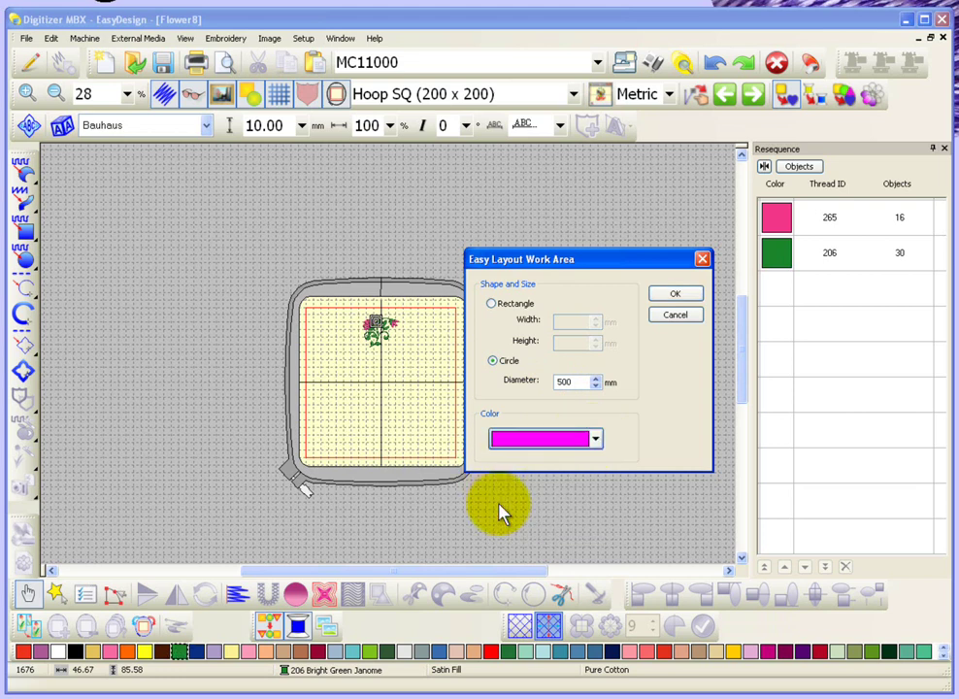
left_click(680, 296)
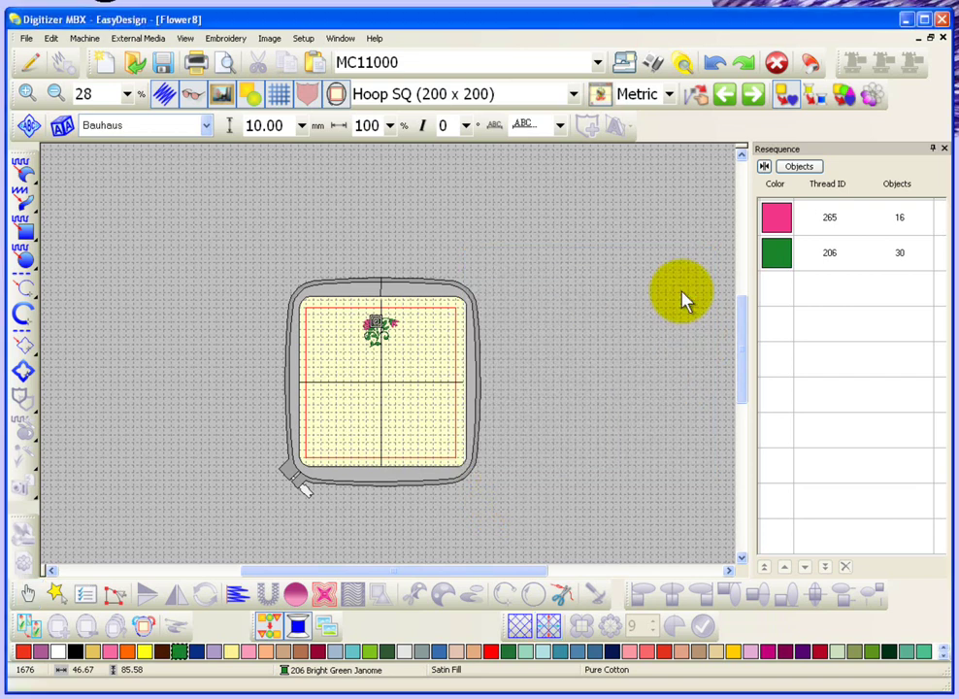
Step: Display the layout work area and move the flower above the hoop near the circle's top
left_click(522, 628)
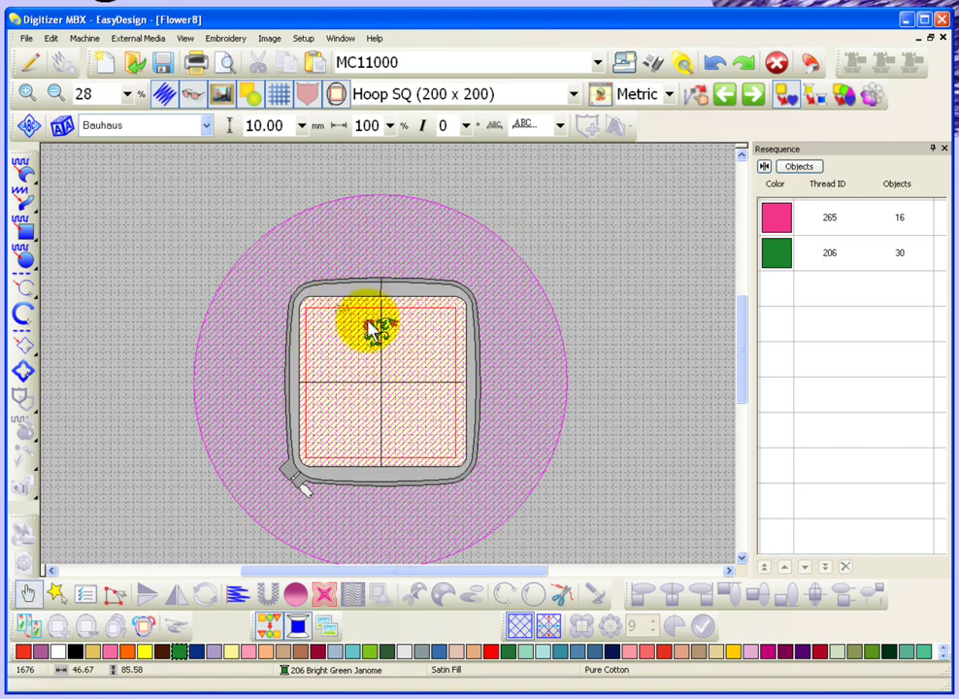
left_click(379, 330)
left_click_drag(396, 344, 392, 238)
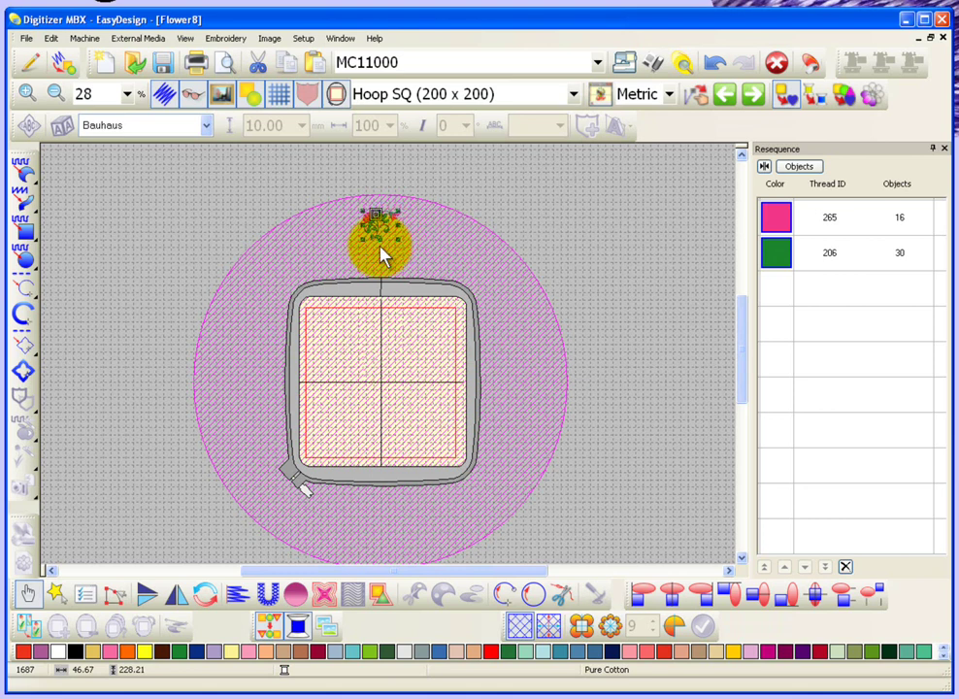
Step: Flip the flower horizontally and vertically so it sits upside down
left_click(179, 598)
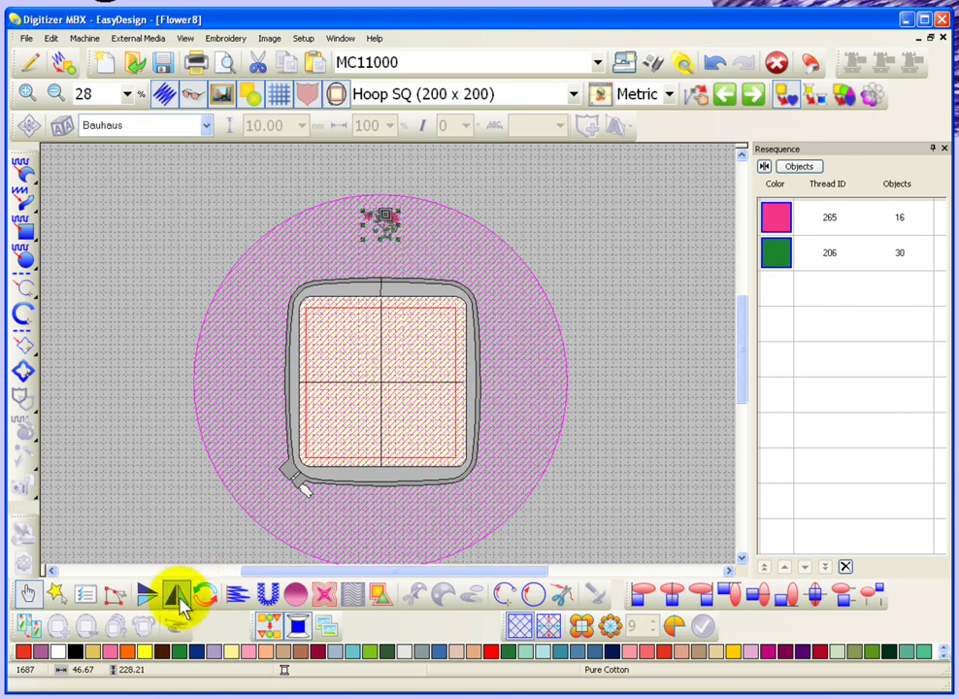
left_click(179, 593)
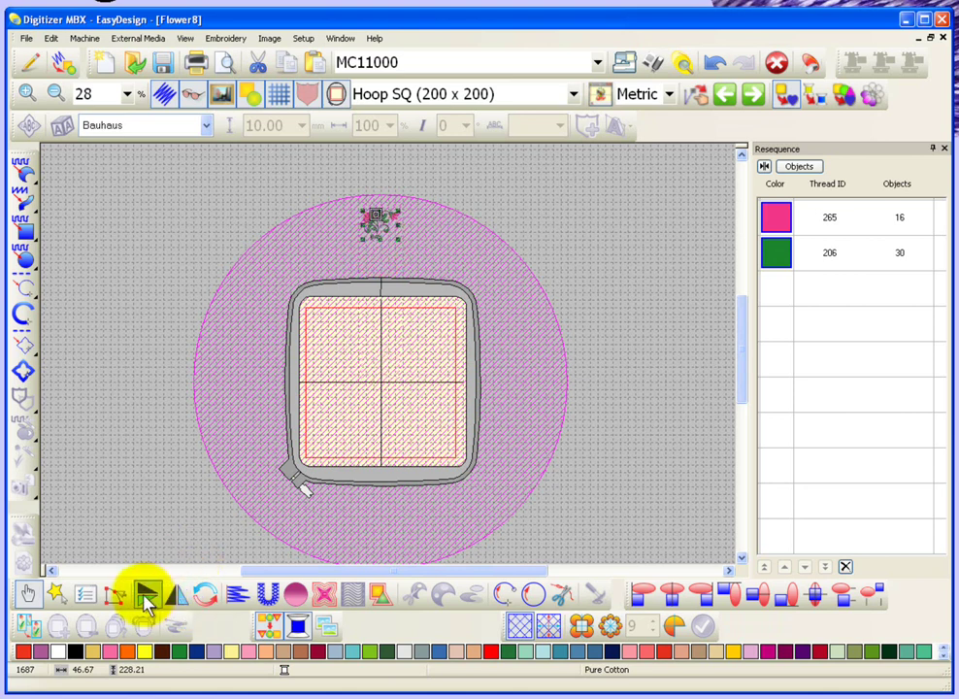
left_click(143, 590)
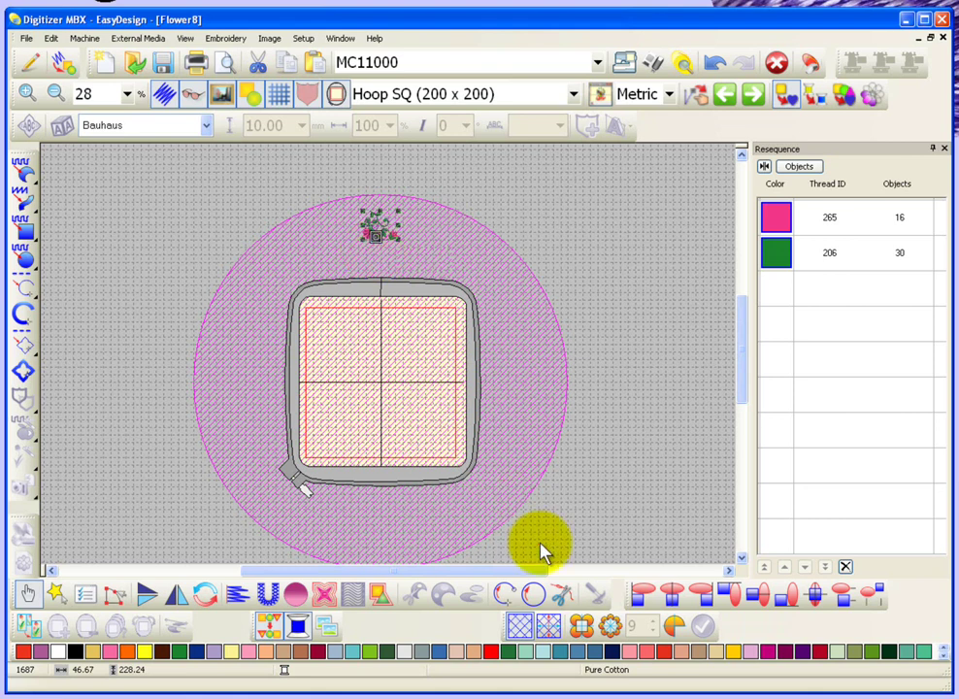
Step: Copy the flower around the circle as 18 evenly spaced copies (30235 stitches)
left_click(611, 627)
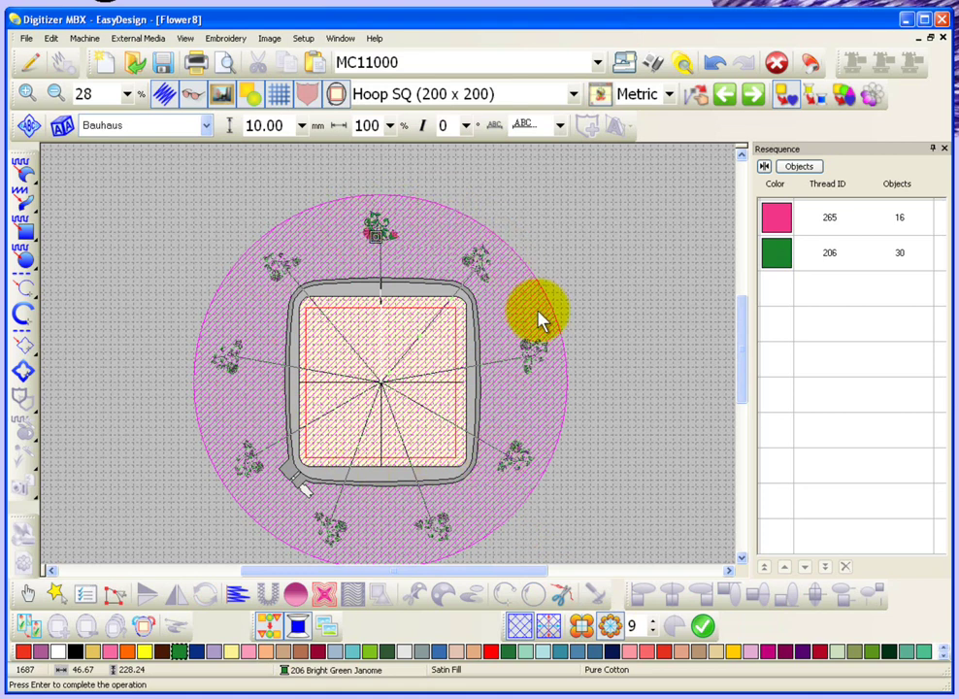
left_click(655, 633)
left_click(653, 633)
left_click(654, 634)
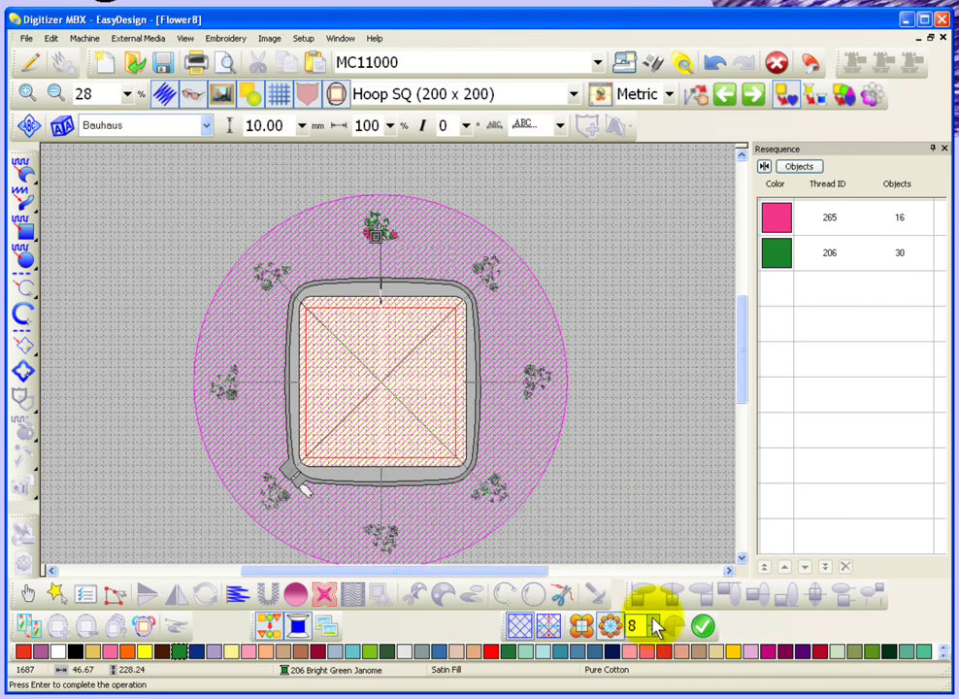
left_click(656, 622)
left_click(655, 621)
left_click(656, 622)
left_click(655, 621)
left_click(656, 621)
left_click(656, 621)
left_click(656, 622)
left_click(655, 621)
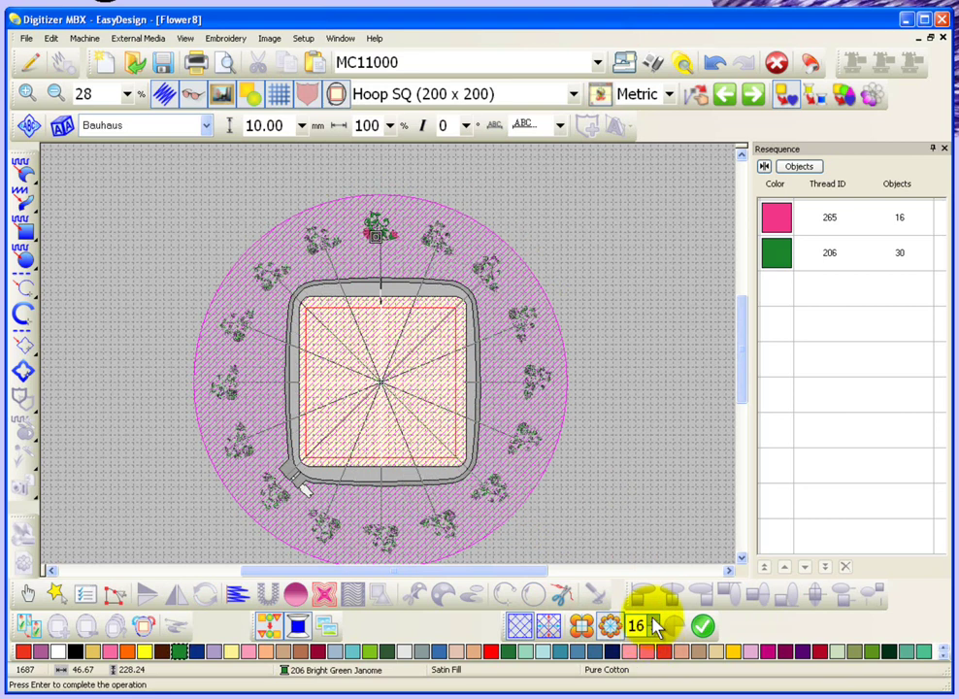
left_click(655, 622)
left_click(655, 622)
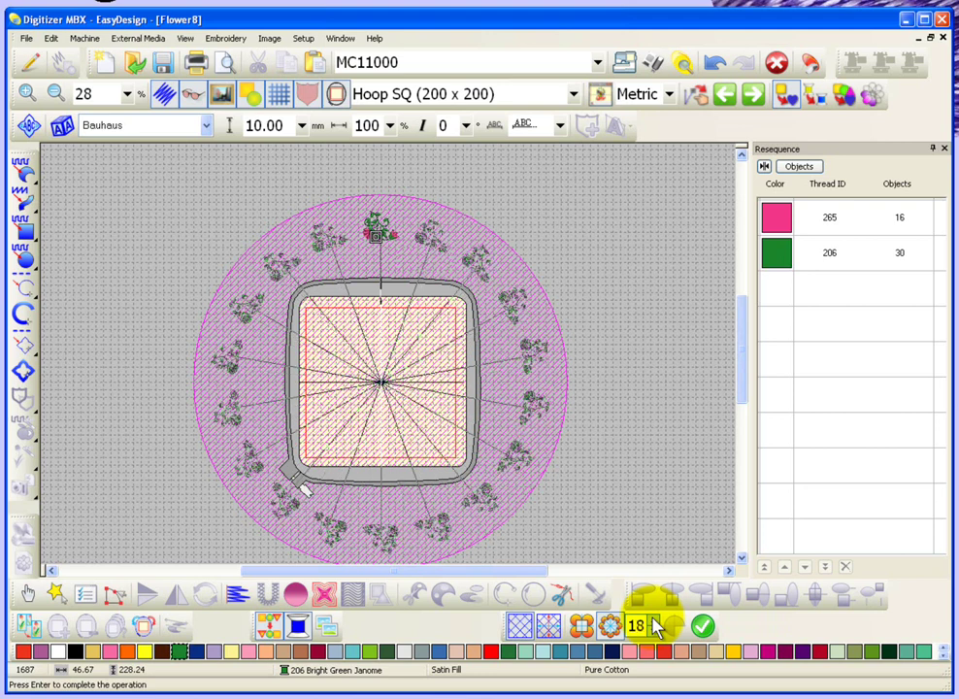
left_click(704, 628)
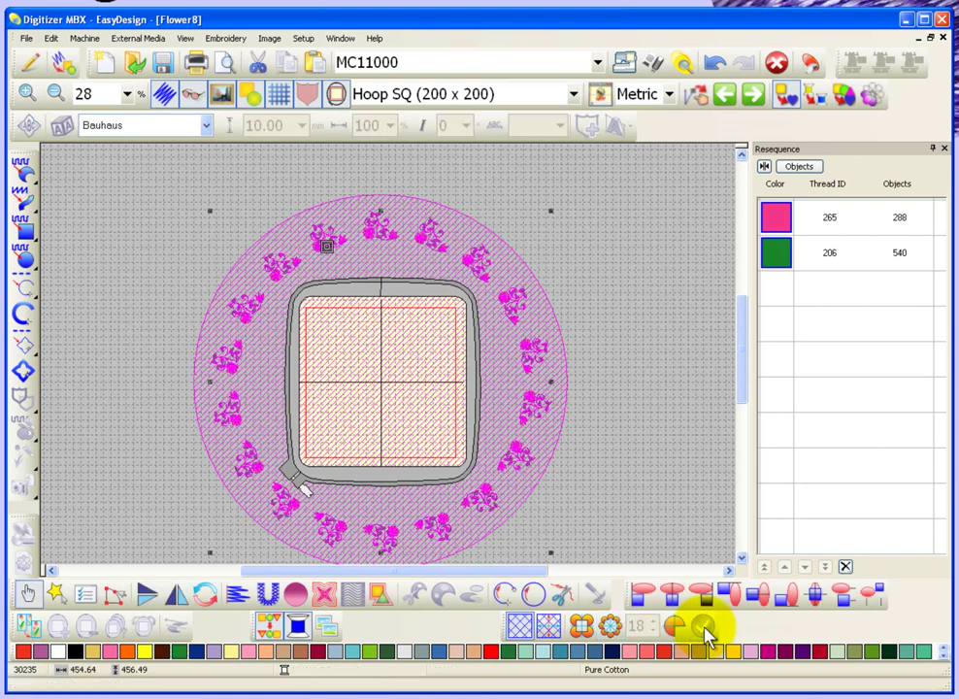
left_click(618, 301)
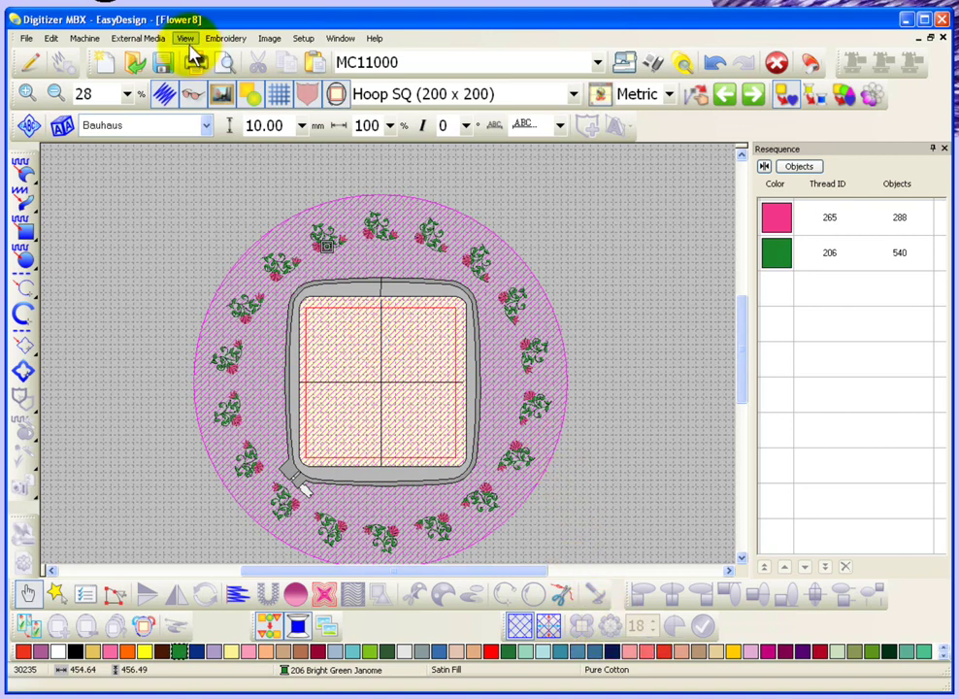
Step: Preview Floral Design1, then open Floral Design2 from the Embroidery Album
left_click(135, 63)
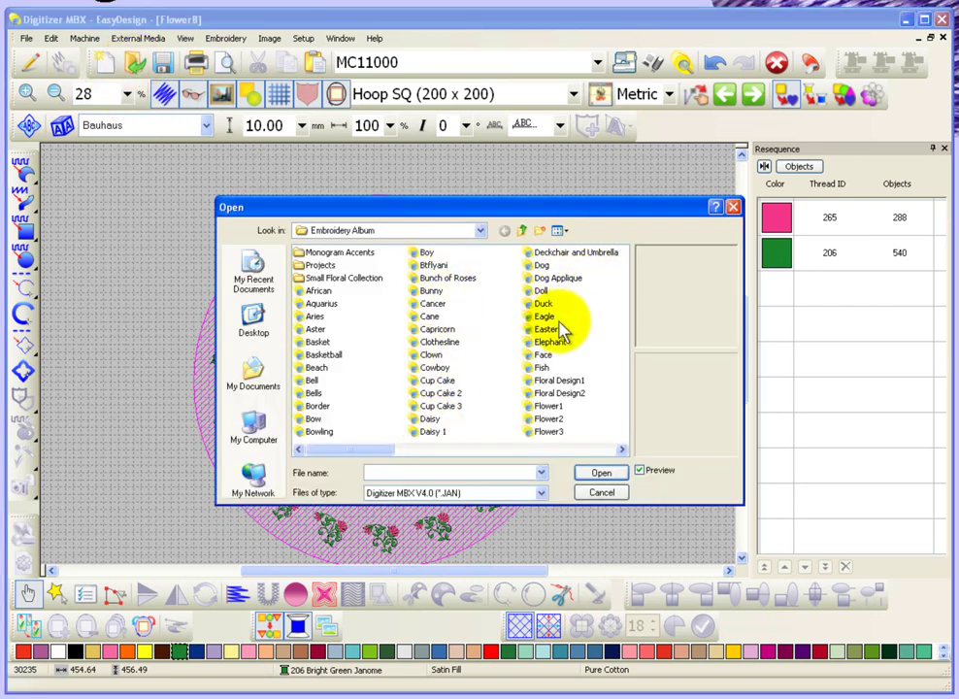
left_click(564, 380)
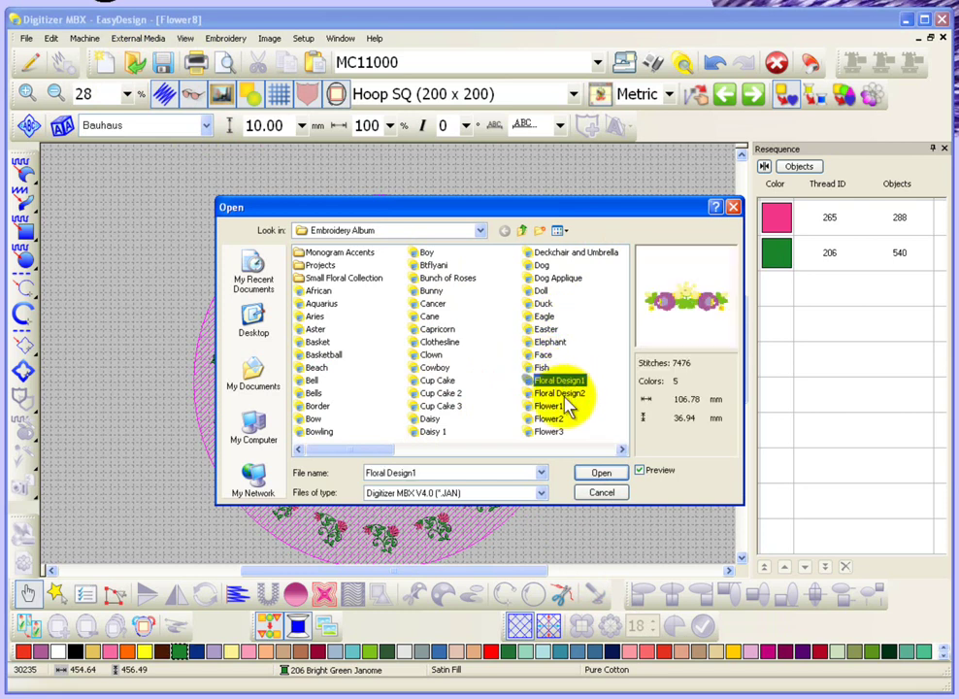
left_click(566, 399)
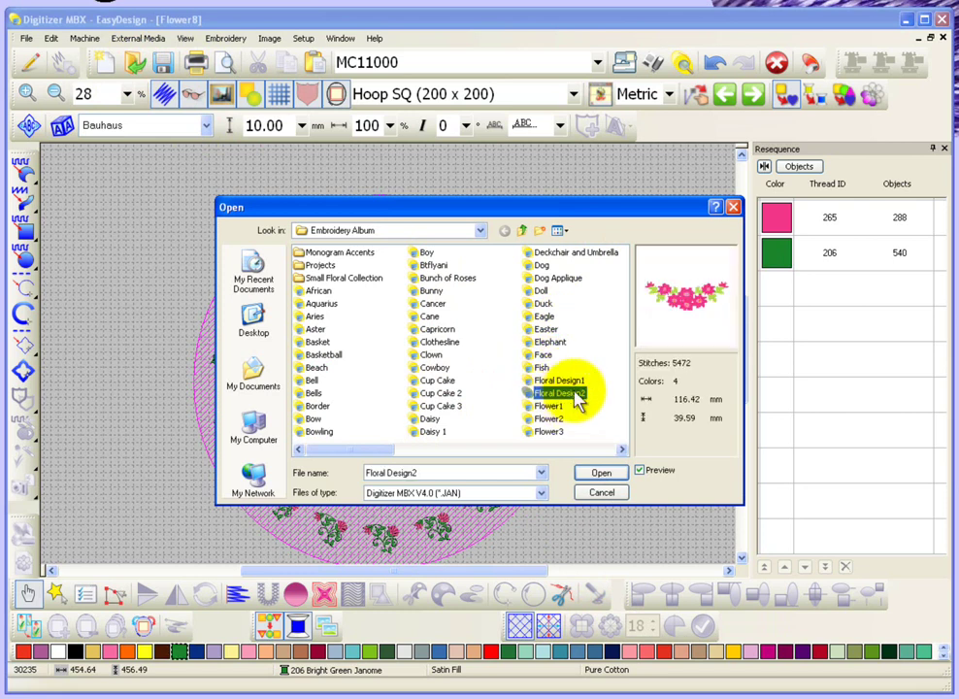
left_click(601, 474)
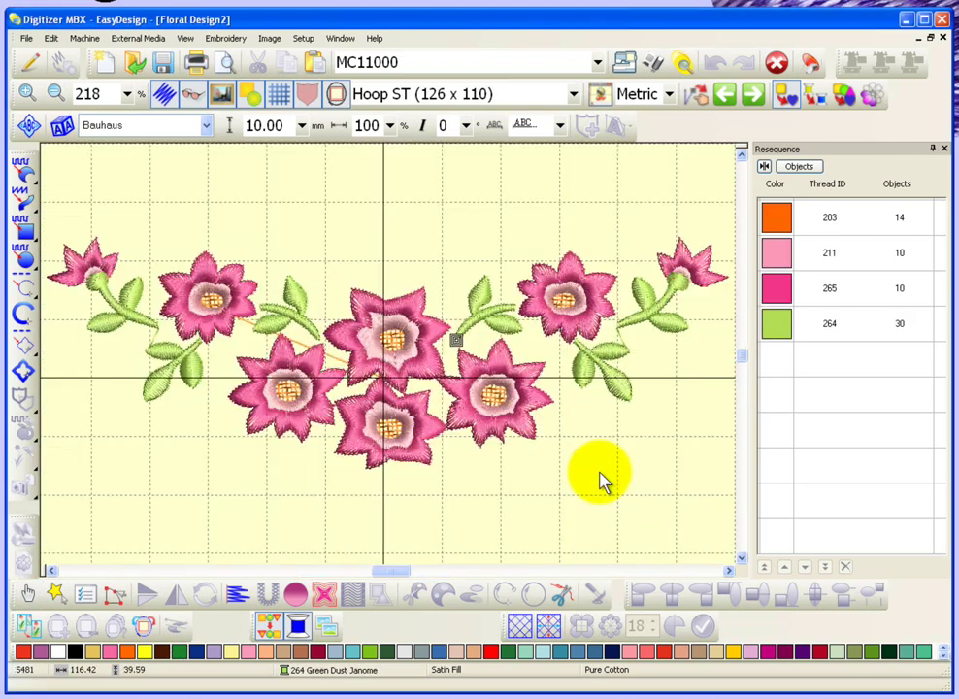
Step: Change to the Hoop SQ (200 x 200) and drag the whole floral design down near its bottom edge
key("shift+z")
key("shift+z")
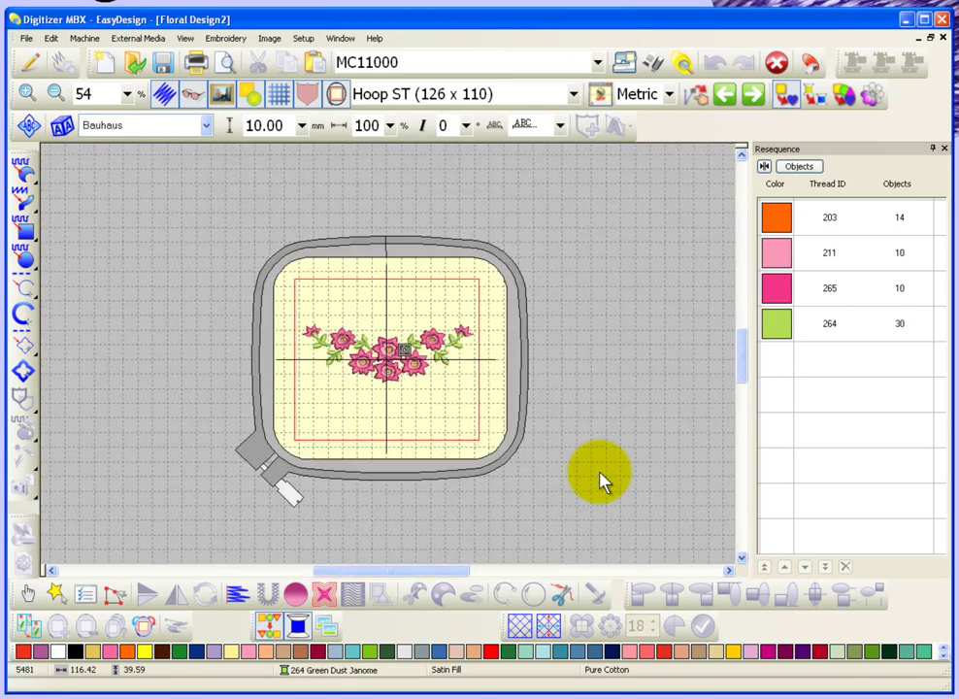
left_click(408, 102)
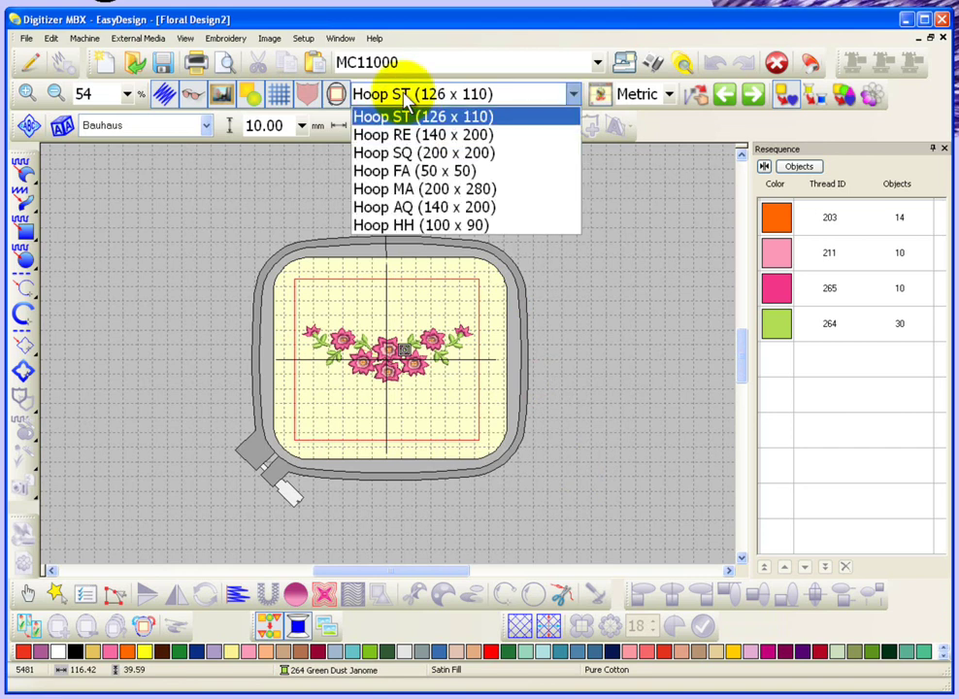
left_click(378, 149)
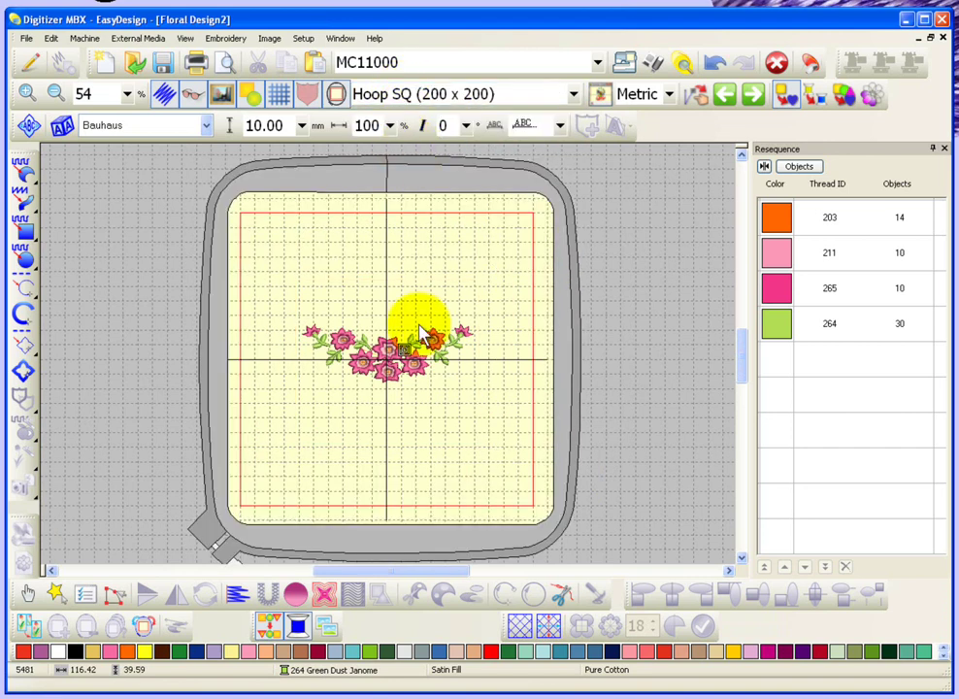
key("ctrl+a")
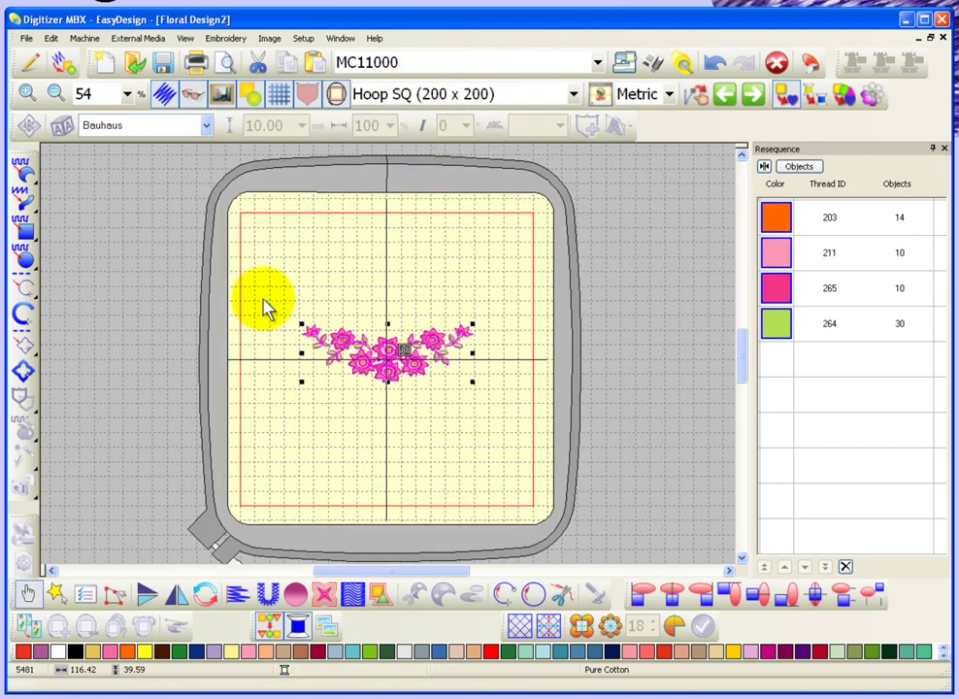
left_click_drag(417, 361, 417, 476)
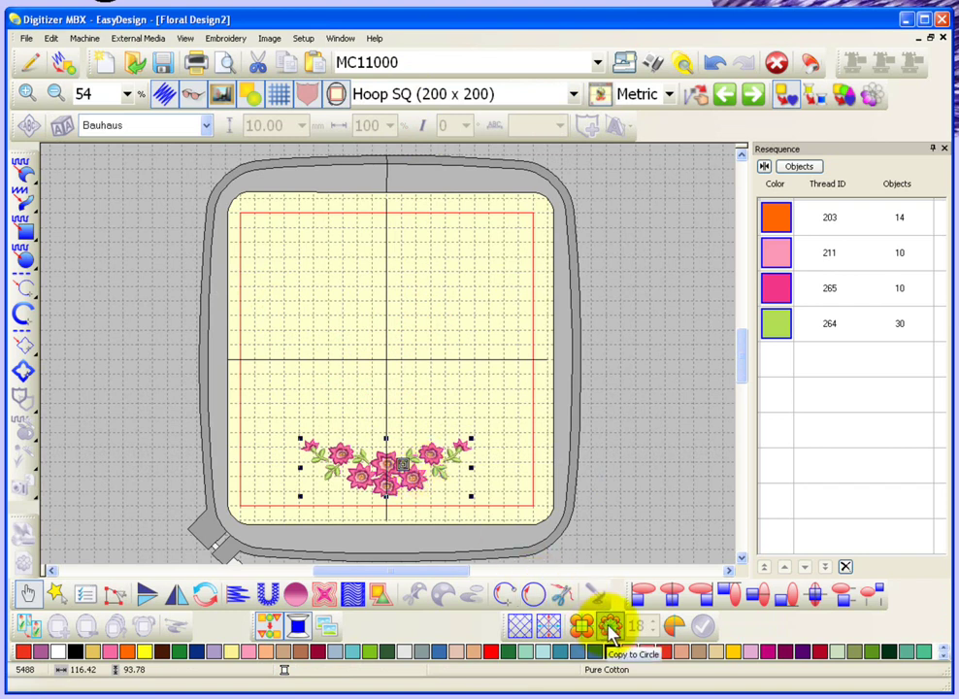
Step: Apply Copy to Circle to the floral design with the copy count lowered to 4
left_click(611, 629)
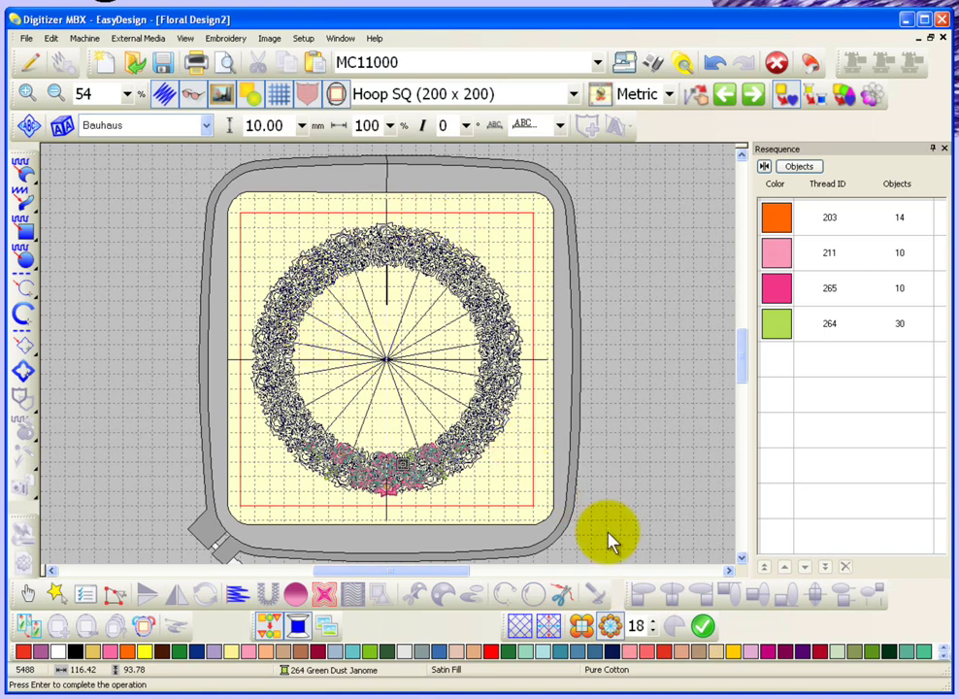
left_click(655, 631)
left_click(654, 631)
double_click(654, 632)
triple_click(655, 631)
double_click(655, 631)
double_click(655, 631)
double_click(655, 632)
left_click(654, 632)
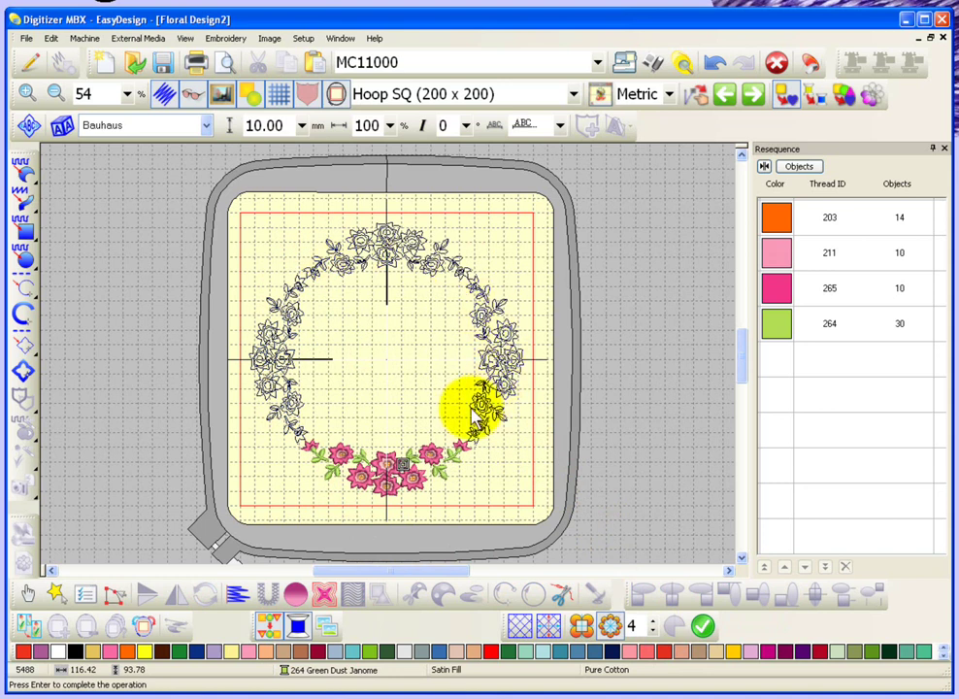
left_click_drag(301, 462, 359, 483)
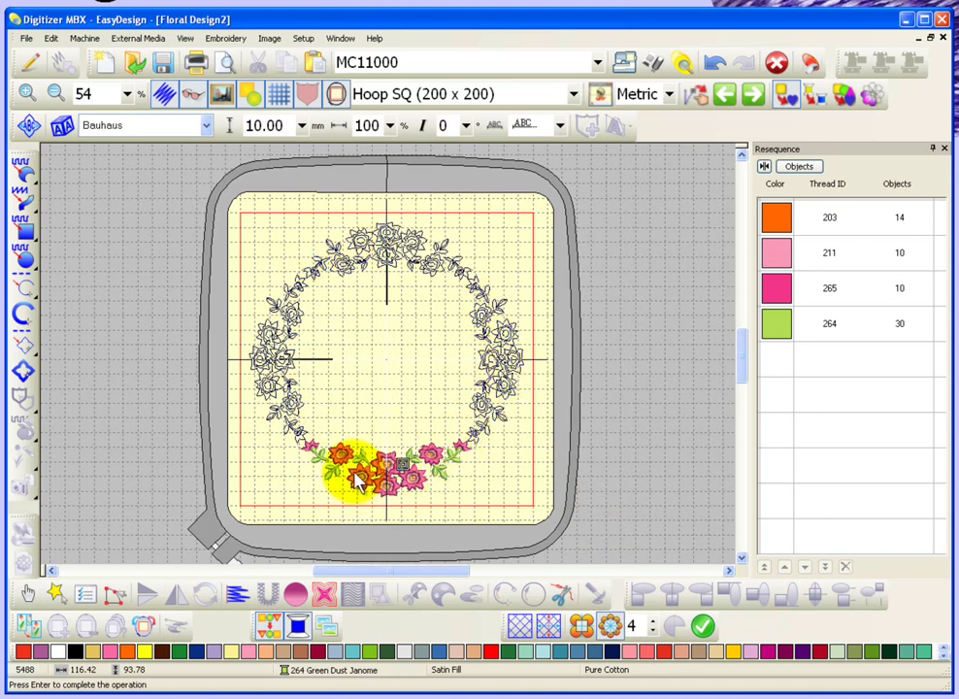
left_click(704, 629)
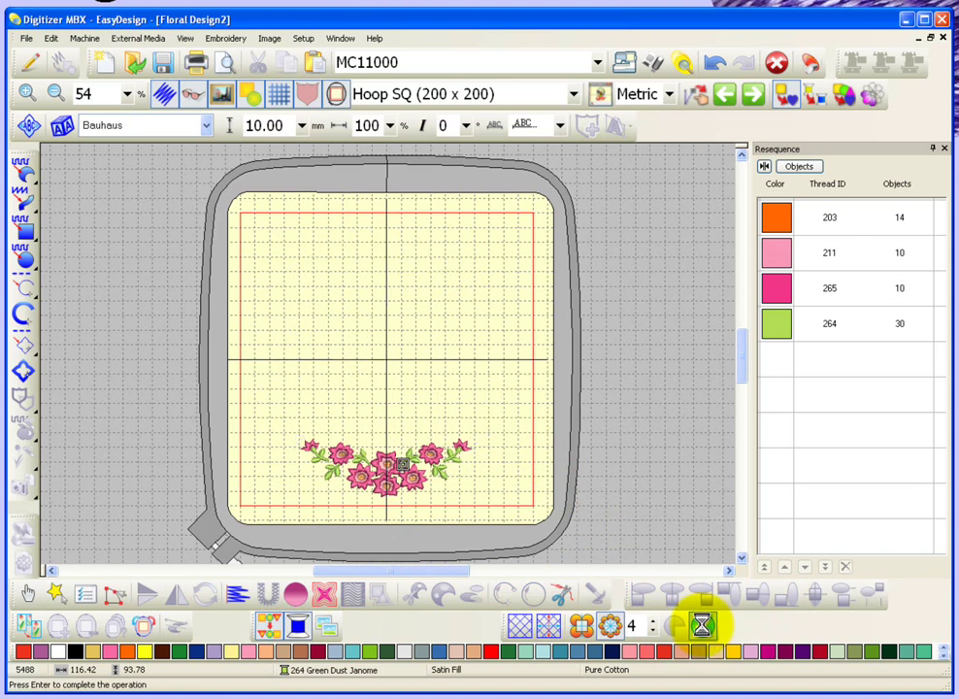